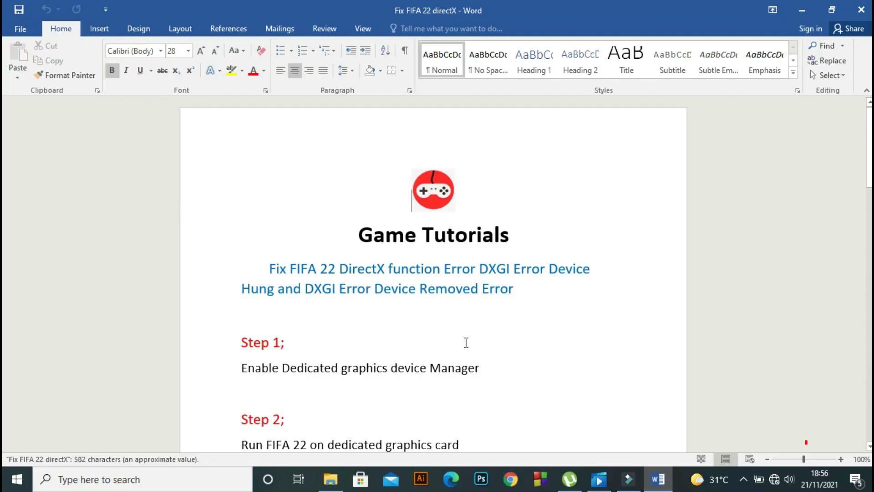
# Review Step 1 in the Word tutorial, highlighting its graphics instruction.
pyautogui.scroll(-1, 466, 342)
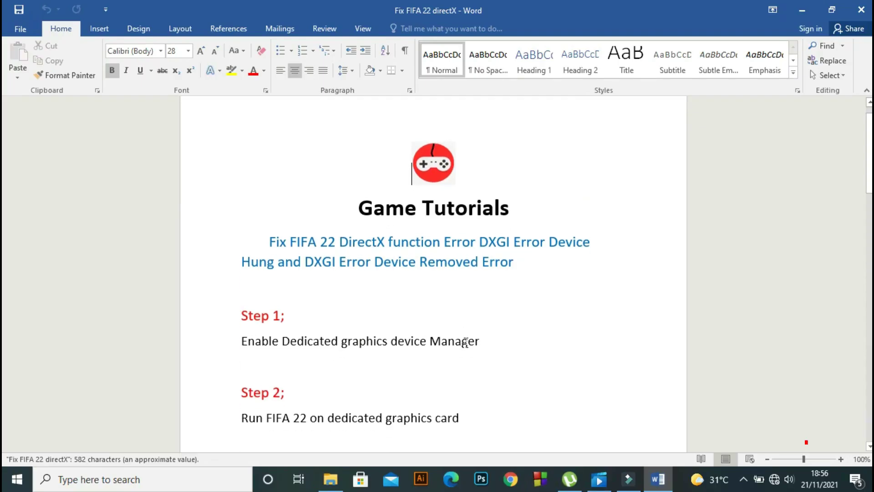
pyautogui.scroll(1, 466, 343)
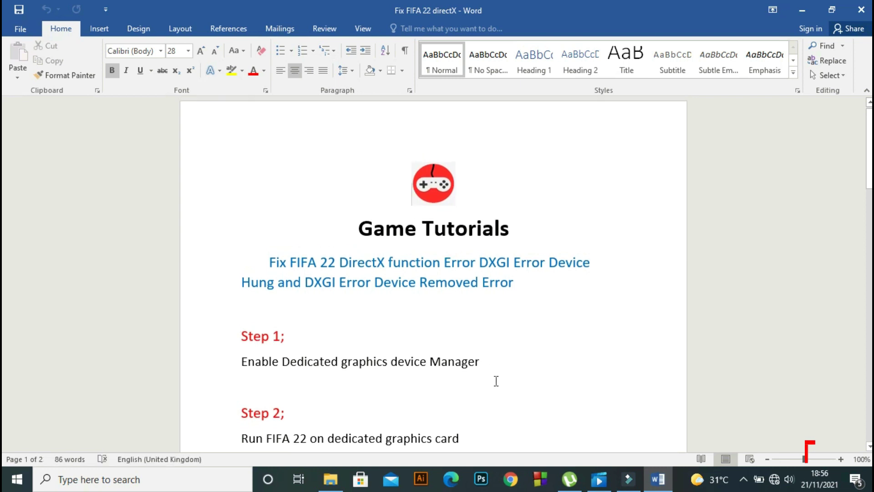
pyautogui.scroll(-1, 496, 381)
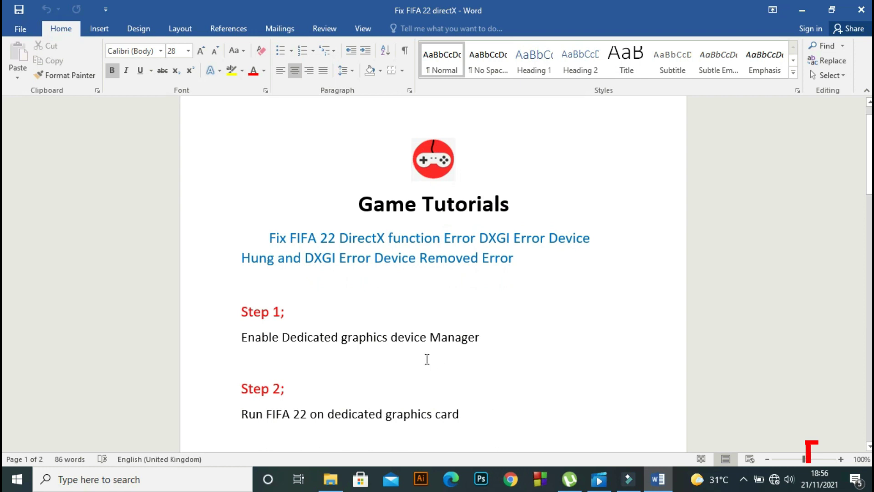
pyautogui.scroll(-3, 427, 360)
pyautogui.doubleClick(354, 266)
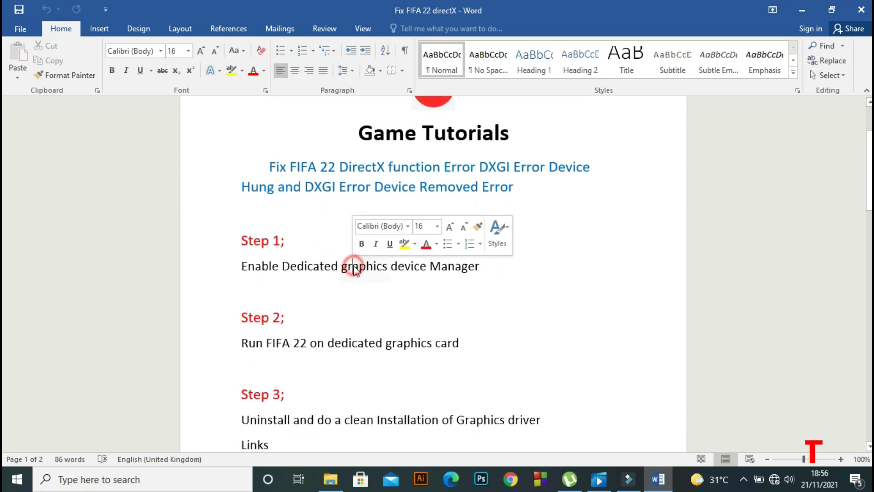
pyautogui.moveTo(243, 239); pyautogui.dragTo(482, 269)
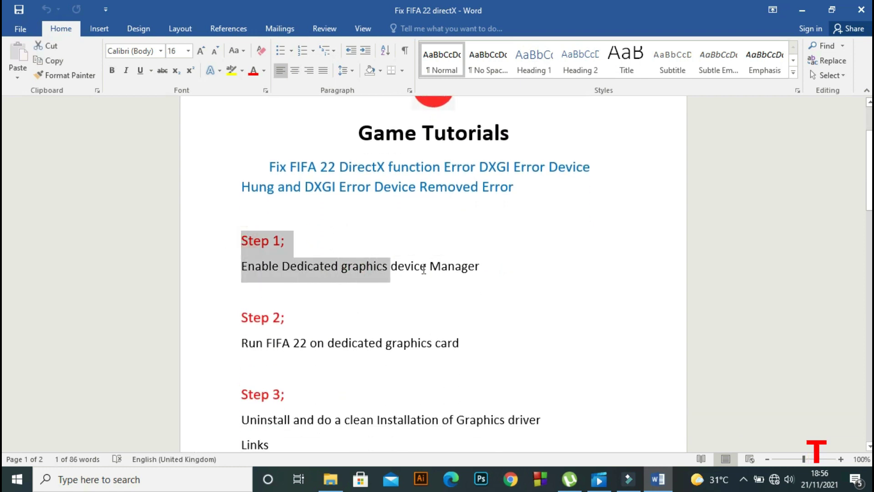
pyautogui.click(376, 301)
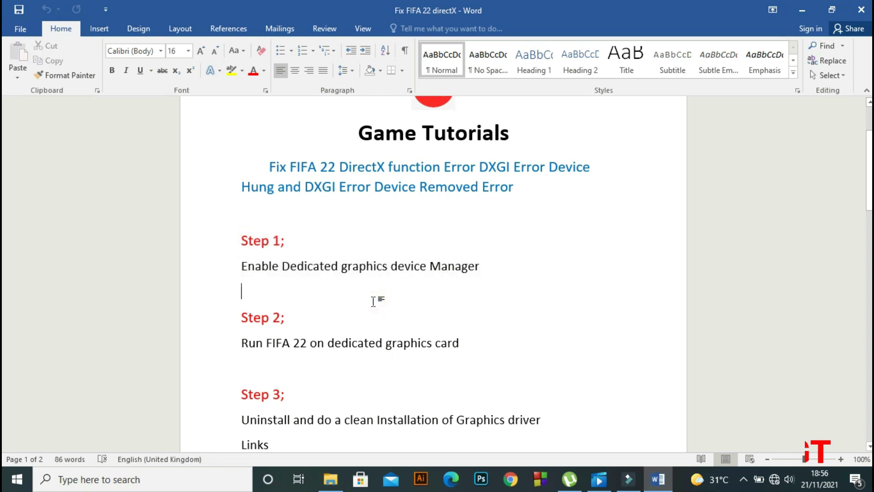
pyautogui.click(330, 264)
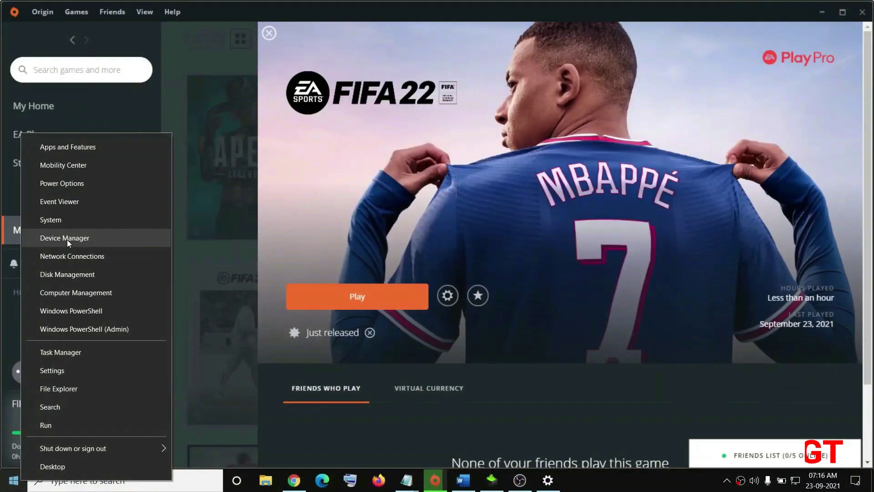
# Enable the NVIDIA GeForce GTX 1050 display adapter in Device Manager.
pyautogui.click(66, 238)
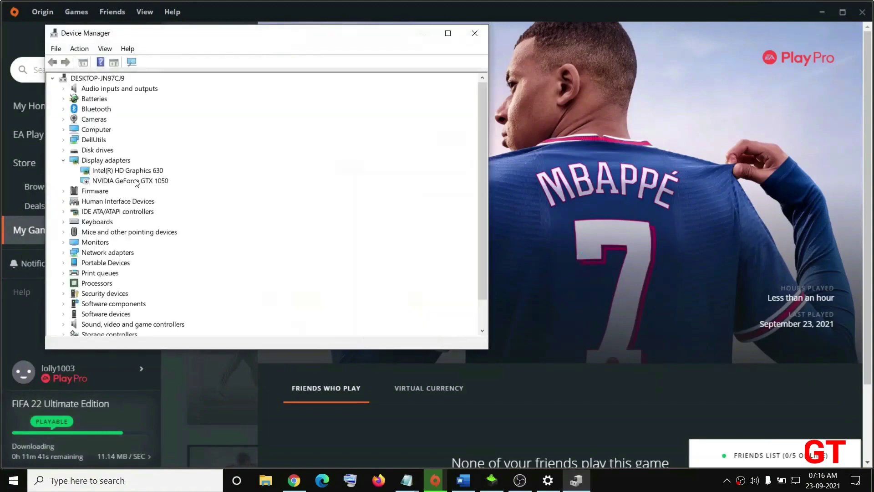
pyautogui.click(136, 182)
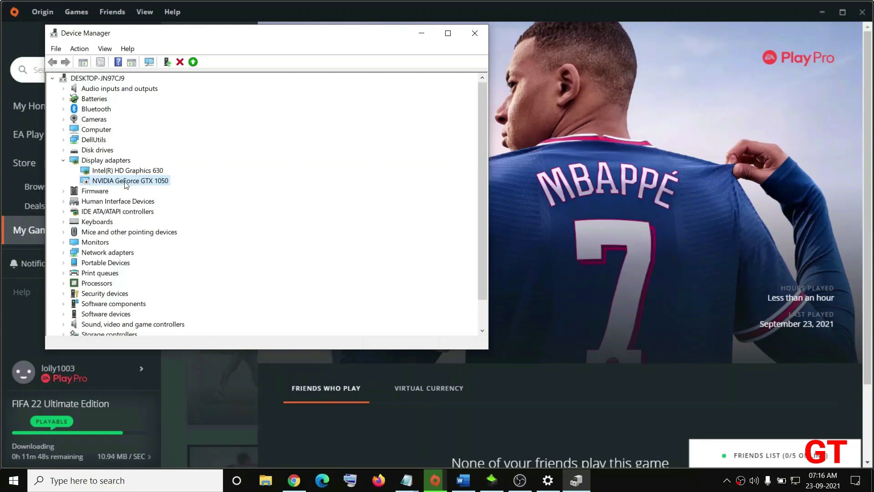
pyautogui.rightClick(127, 185)
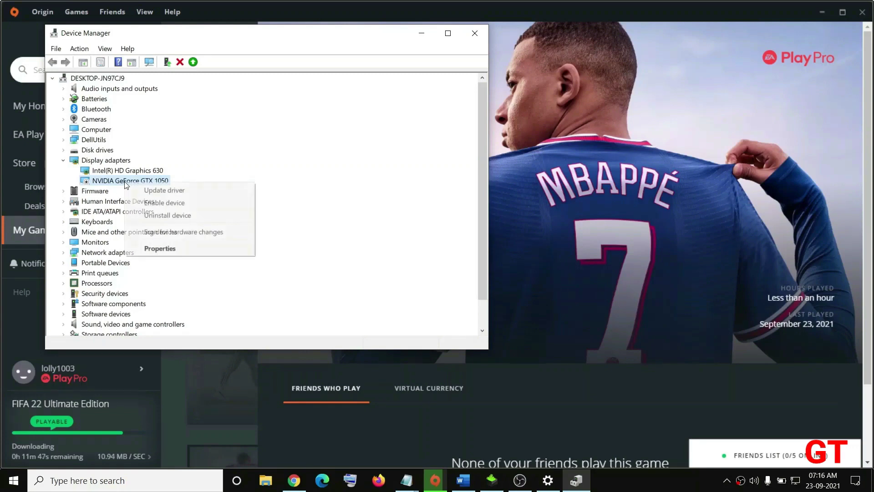
pyautogui.click(154, 204)
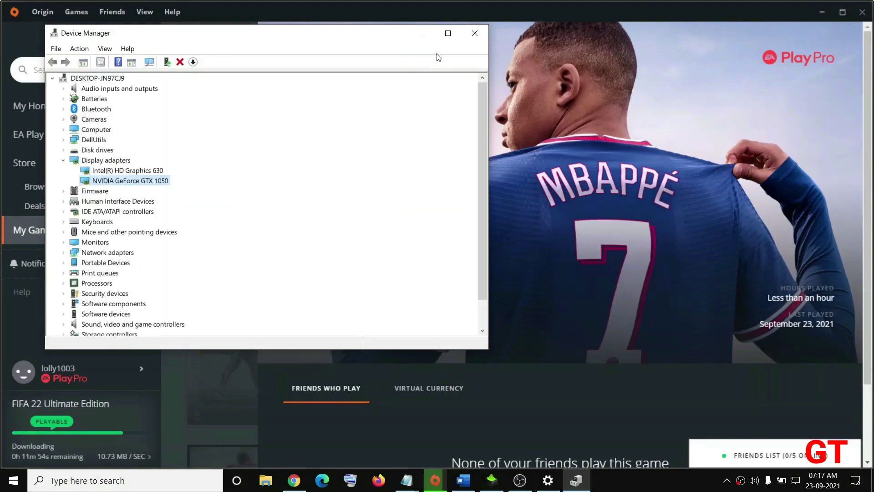
# Close Device Manager and highlight the Step 2 dedicated-graphics line in Word.
pyautogui.click(475, 35)
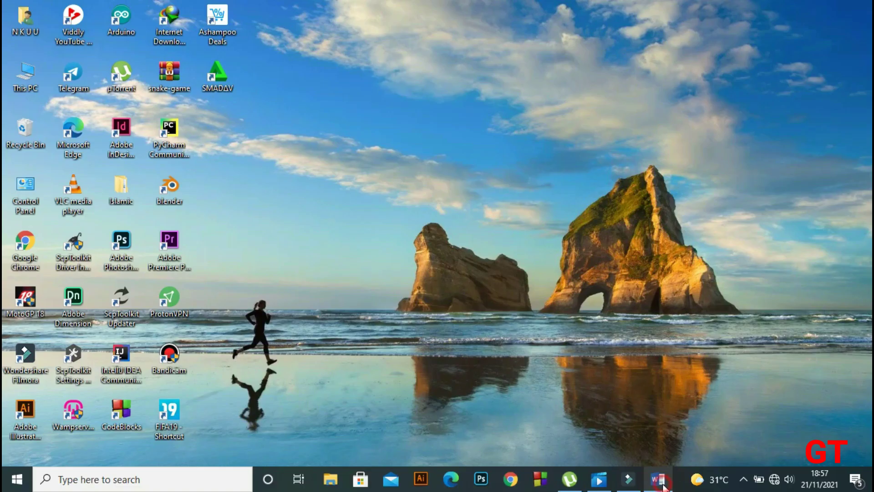
pyautogui.click(658, 479)
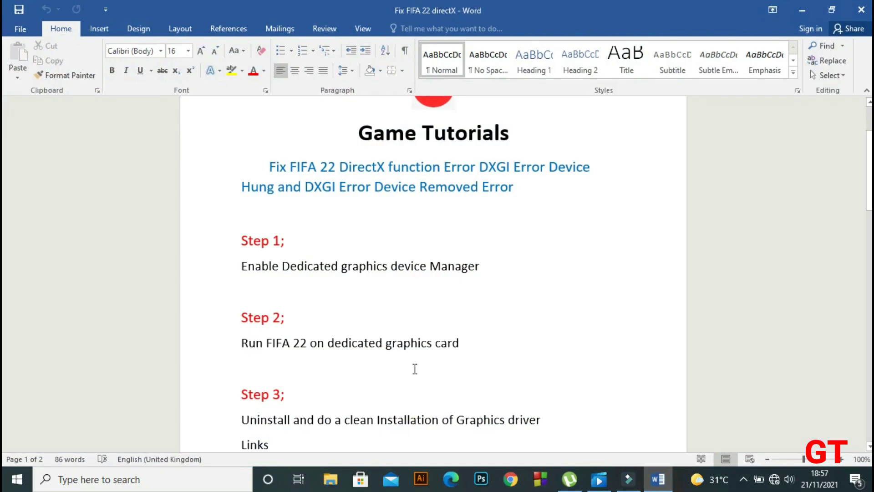
pyautogui.scroll(-3, 414, 369)
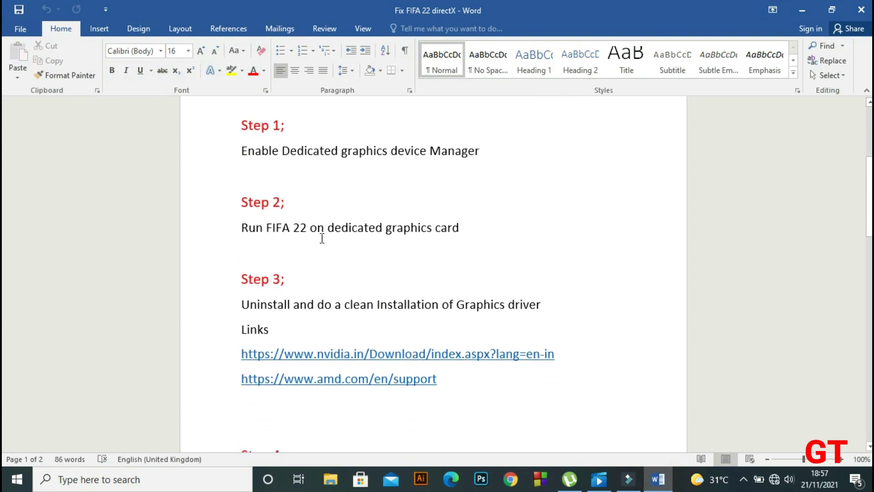
pyautogui.moveTo(342, 226)
pyautogui.mouseDown()
pyautogui.moveTo(241, 228)
pyautogui.moveTo(460, 230)
pyautogui.mouseUp()
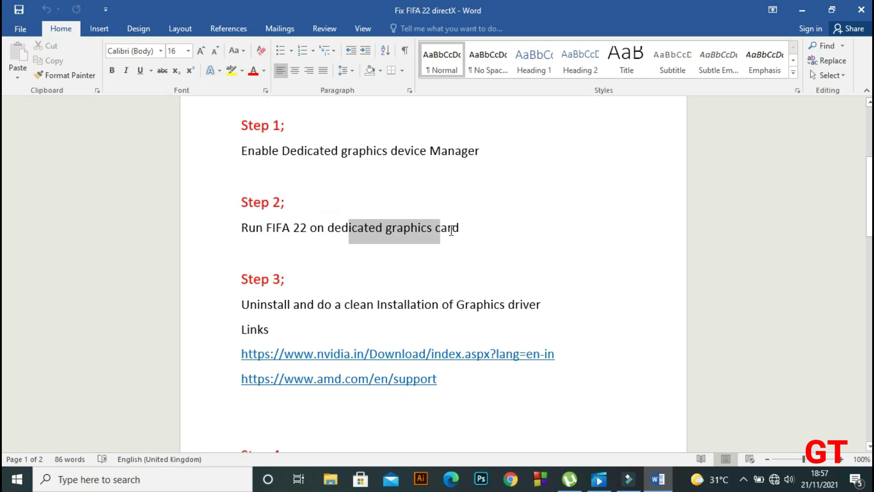
pyautogui.click(272, 233)
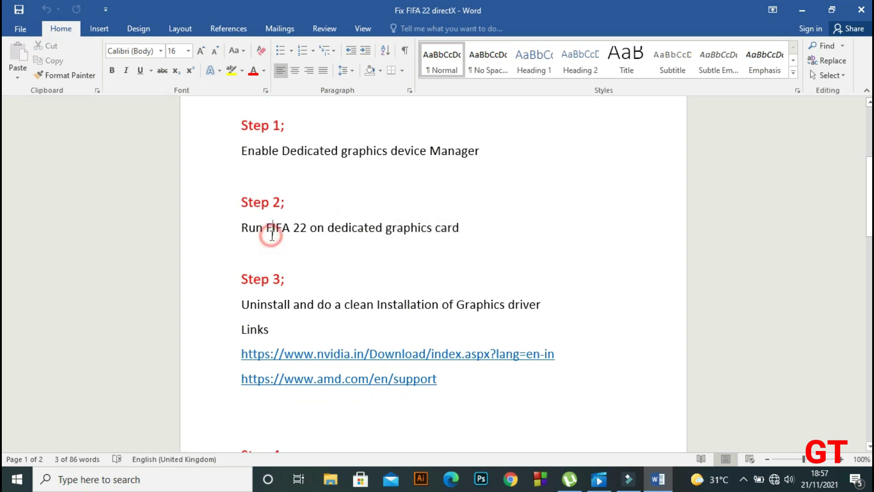
pyautogui.moveTo(242, 227); pyautogui.dragTo(460, 230)
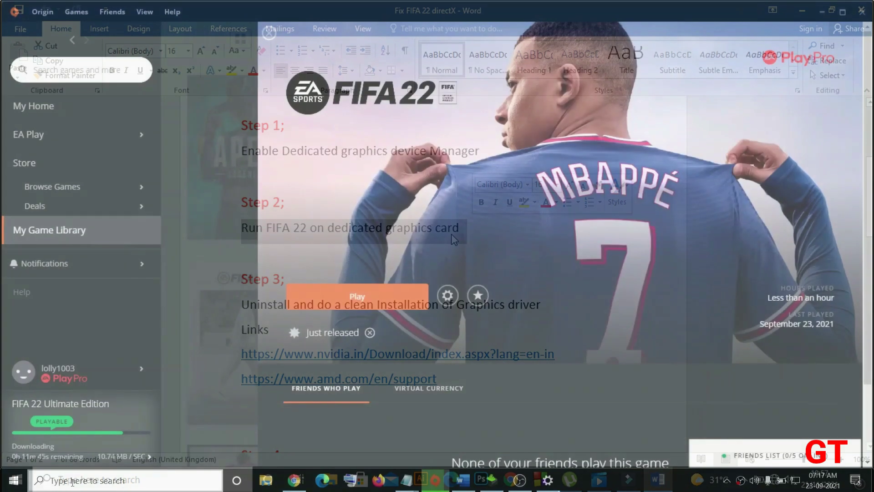
# In Graphics settings, add D:\Games\FIFA 22\FIFA22.exe to the preference list.
pyautogui.click(73, 482)
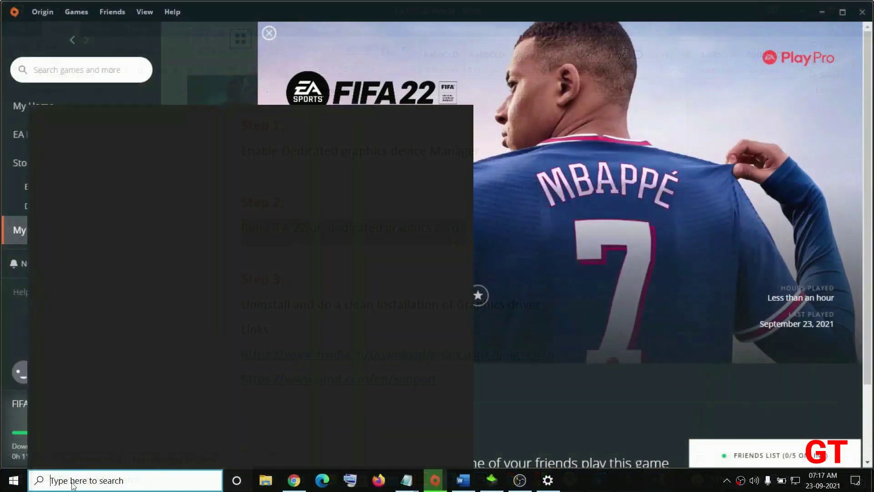
pyautogui.write('grap')
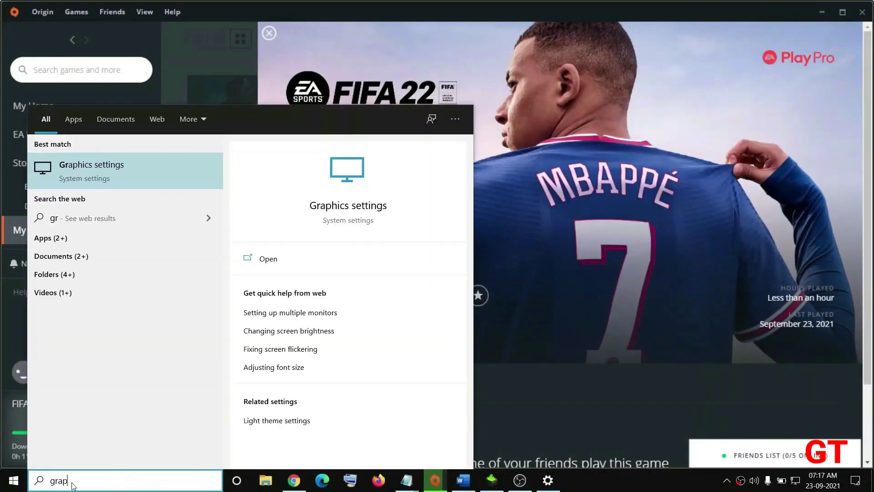
pyautogui.click(103, 170)
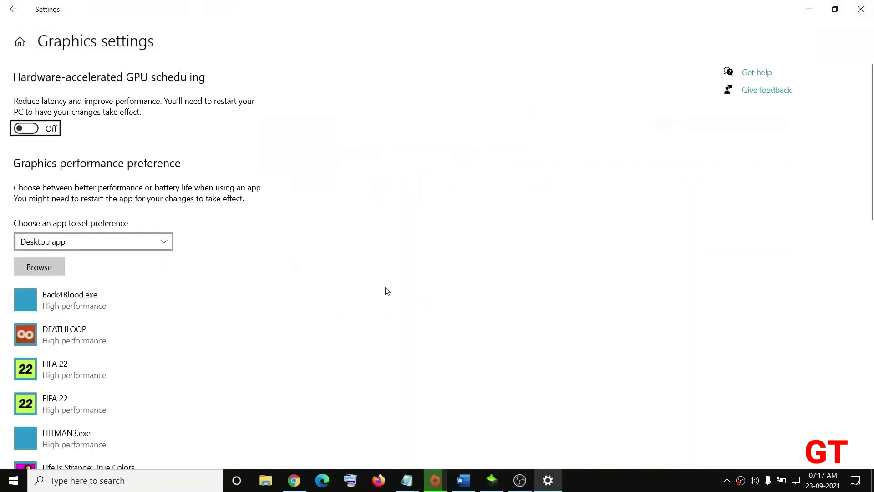
pyautogui.click(45, 269)
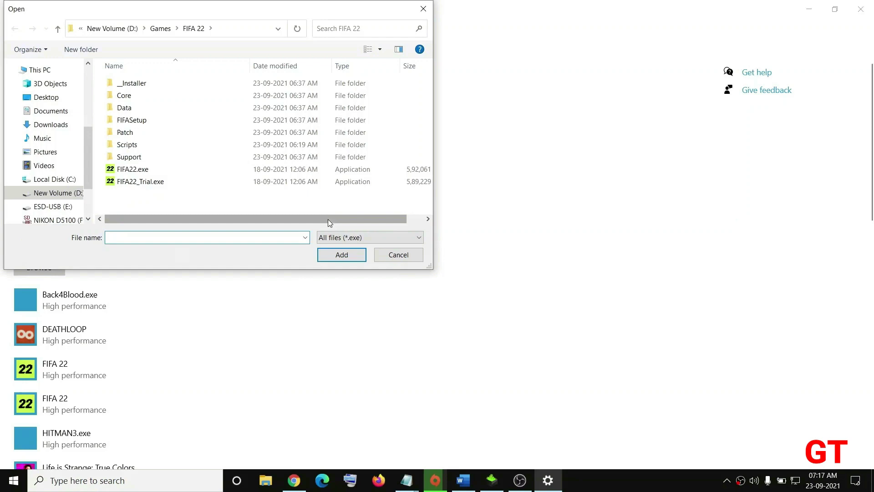
pyautogui.click(50, 193)
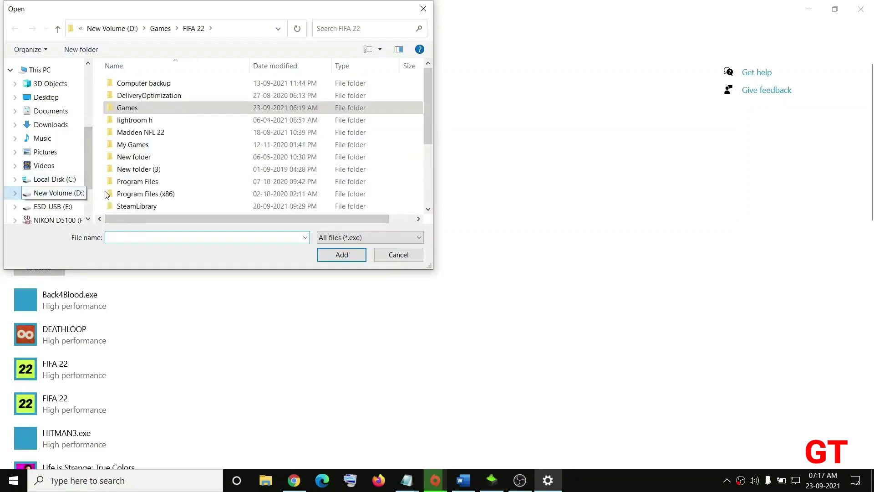
pyautogui.doubleClick(132, 108)
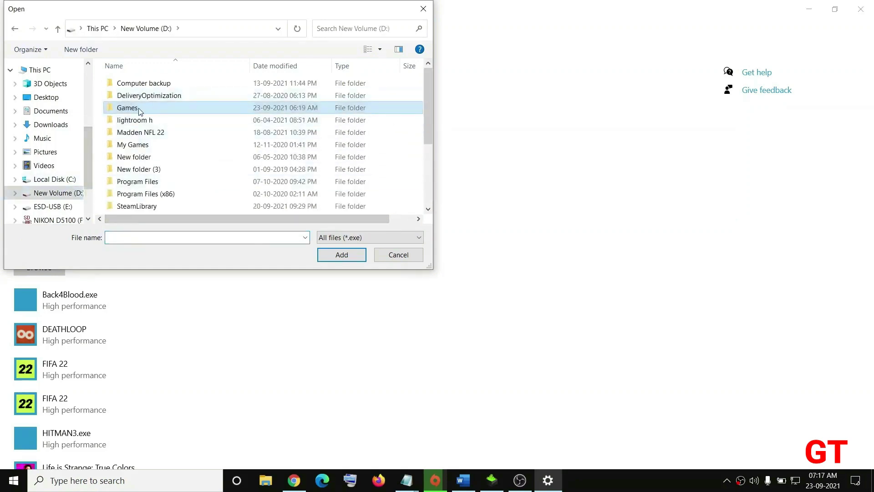
pyautogui.doubleClick(156, 108)
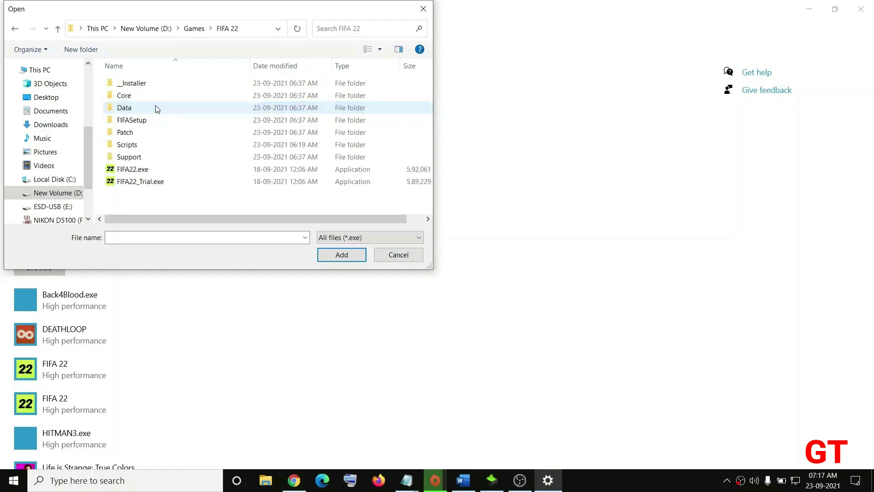
pyautogui.click(136, 169)
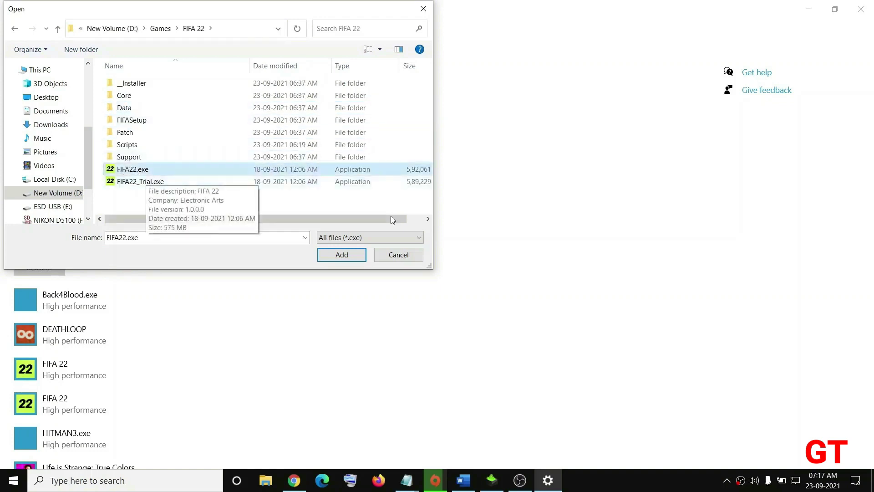
pyautogui.click(342, 255)
# Set FIFA22.exe's graphics preference to High performance.
pyautogui.scroll(-1, 150, 346)
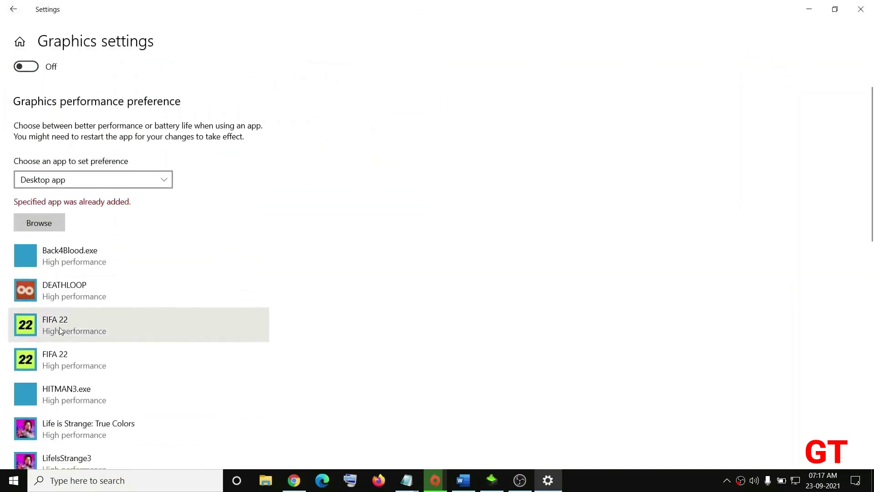
pyautogui.click(69, 328)
pyautogui.scroll(-1, 116, 309)
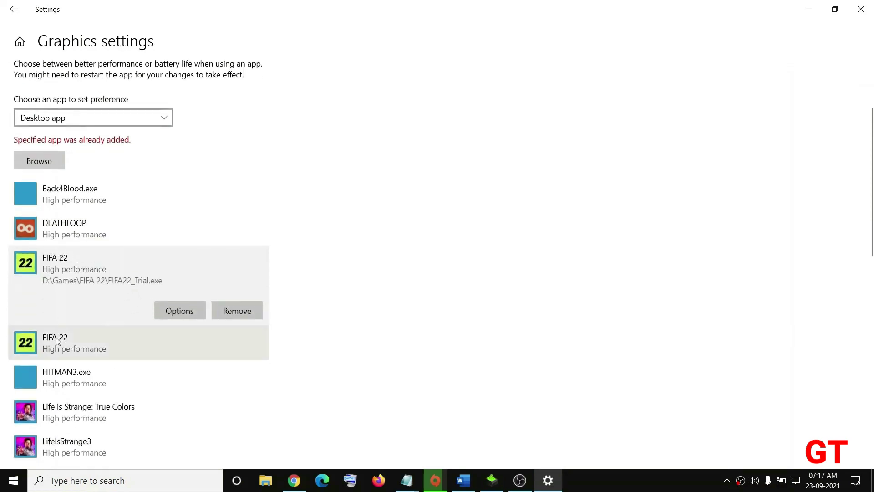
pyautogui.click(75, 348)
pyautogui.scroll(-1, 137, 305)
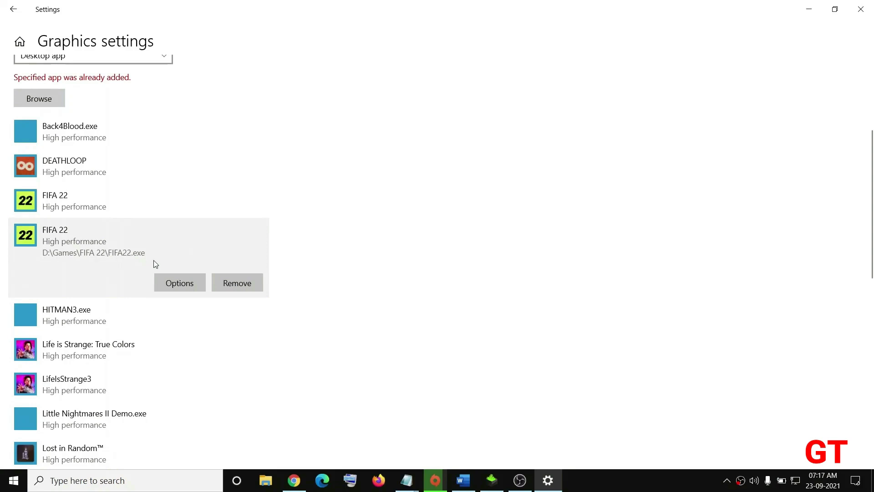
pyautogui.click(179, 286)
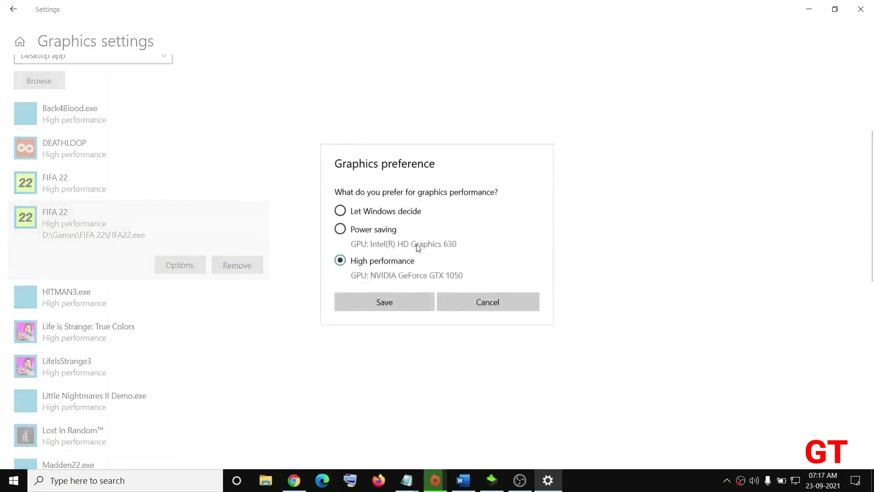
pyautogui.click(389, 304)
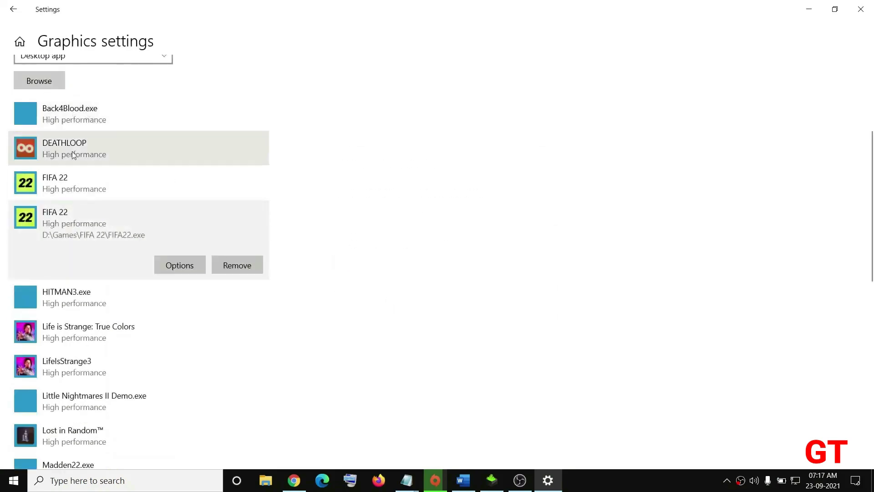
# Add FIFA22_Trial.exe at High performance, then close Settings.
pyautogui.click(67, 184)
pyautogui.click(33, 83)
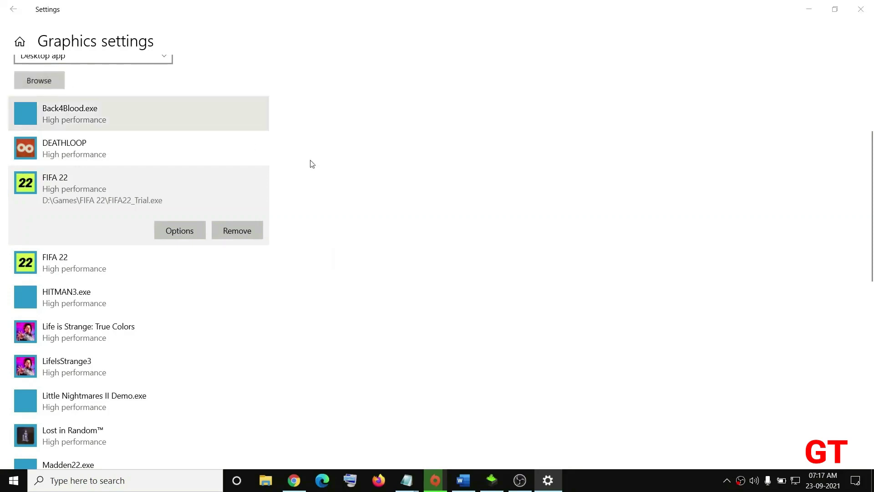
pyautogui.click(132, 182)
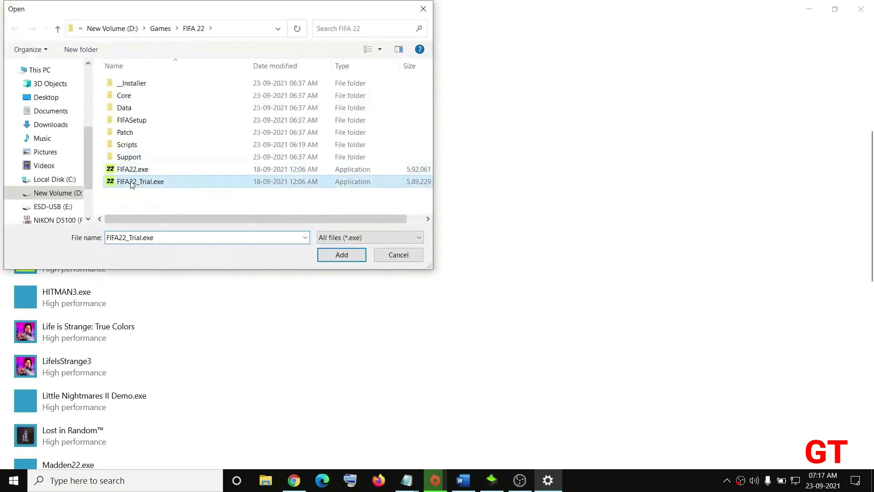
pyautogui.click(341, 254)
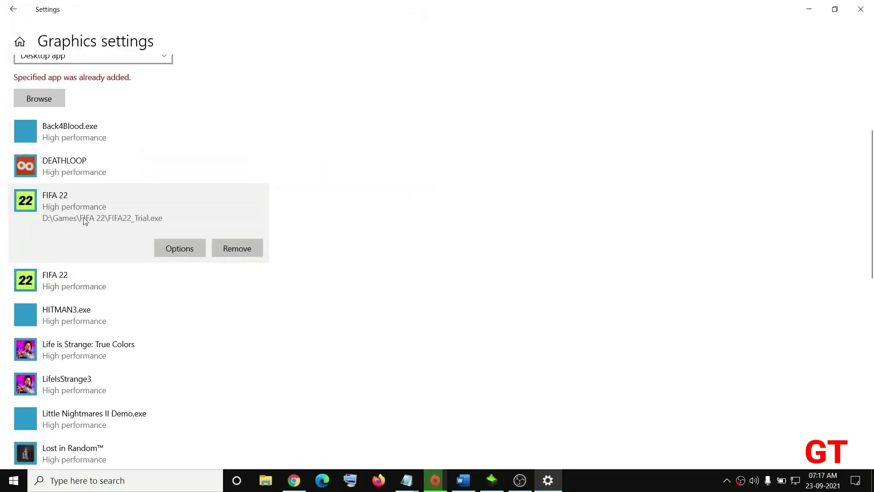
pyautogui.click(189, 253)
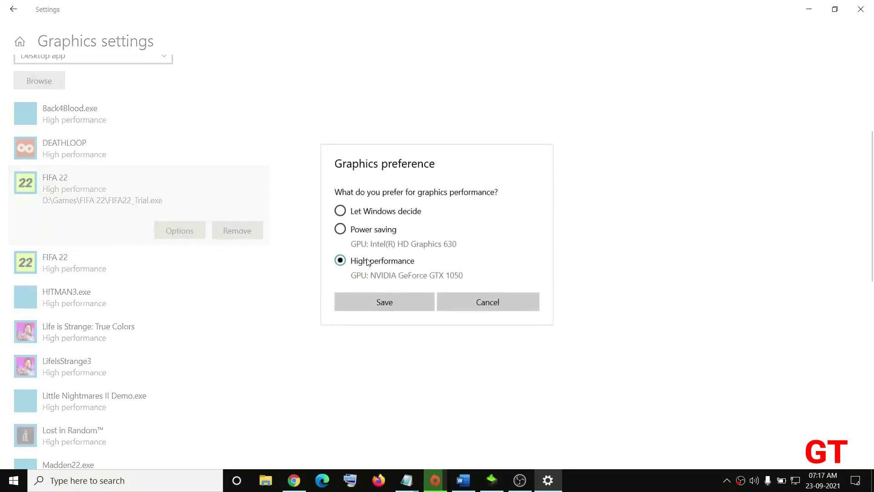
pyautogui.click(384, 302)
pyautogui.click(864, 12)
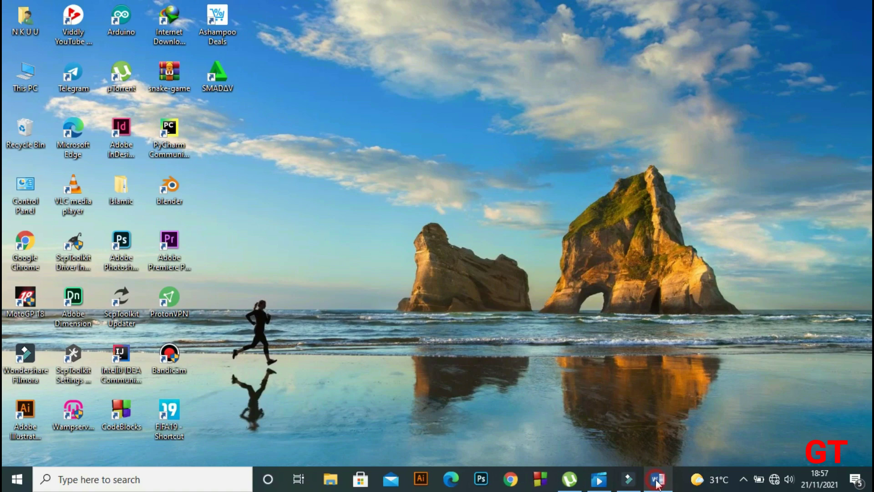
# Highlight Step 3's driver uninstall line and the NVIDIA and AMD download links.
pyautogui.click(657, 480)
pyautogui.scroll(-1, 413, 328)
pyautogui.scroll(-1, 413, 328)
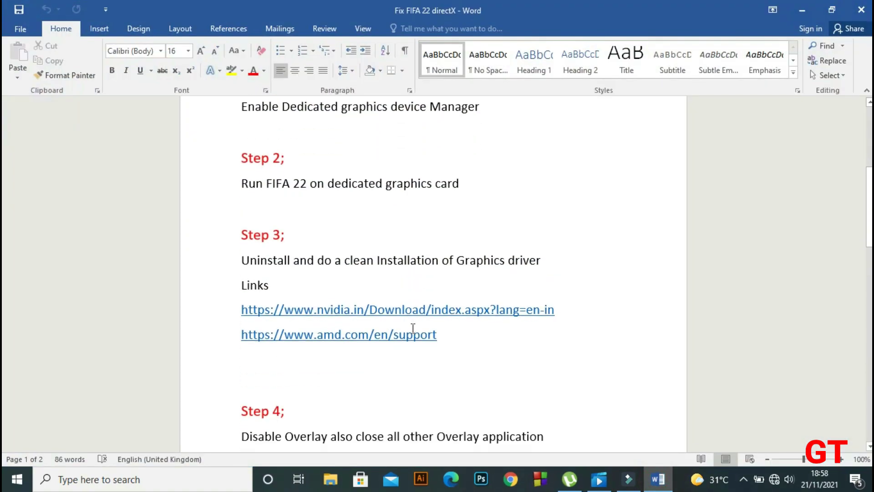
pyautogui.scroll(-1, 413, 328)
pyautogui.scroll(-1, 413, 328)
pyautogui.scroll(-1, 413, 328)
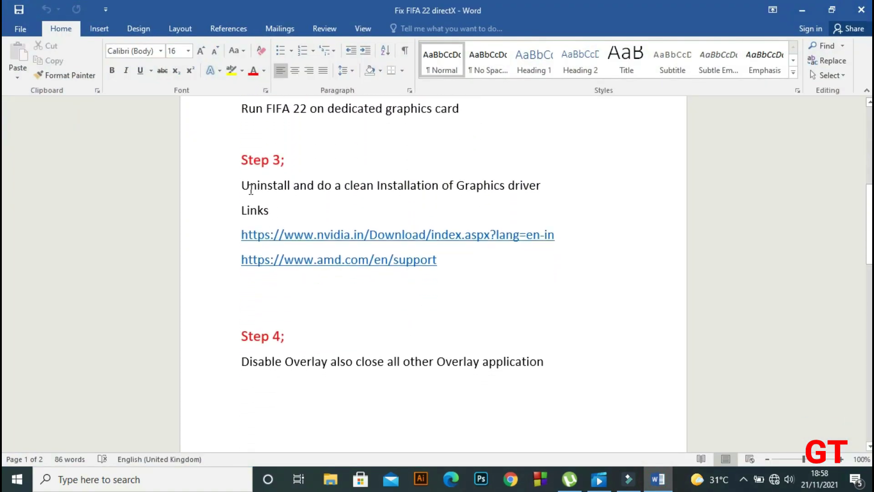
pyautogui.moveTo(241, 185); pyautogui.dragTo(537, 188)
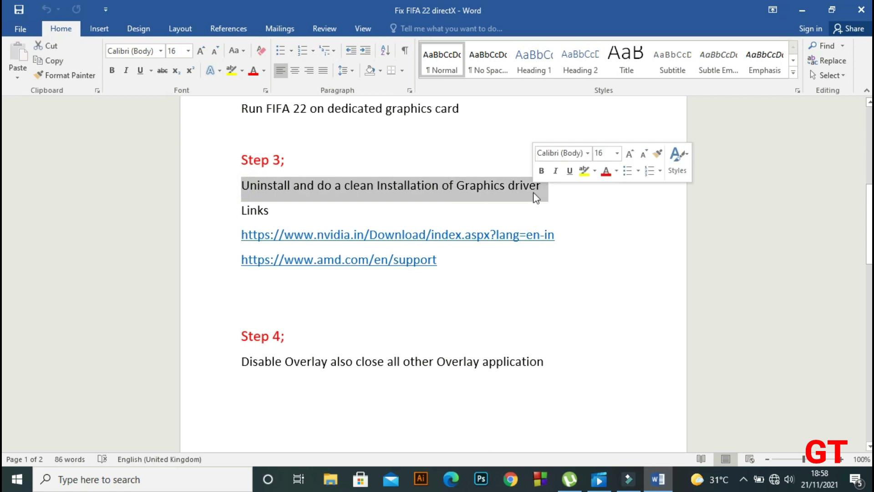
pyautogui.click(414, 228)
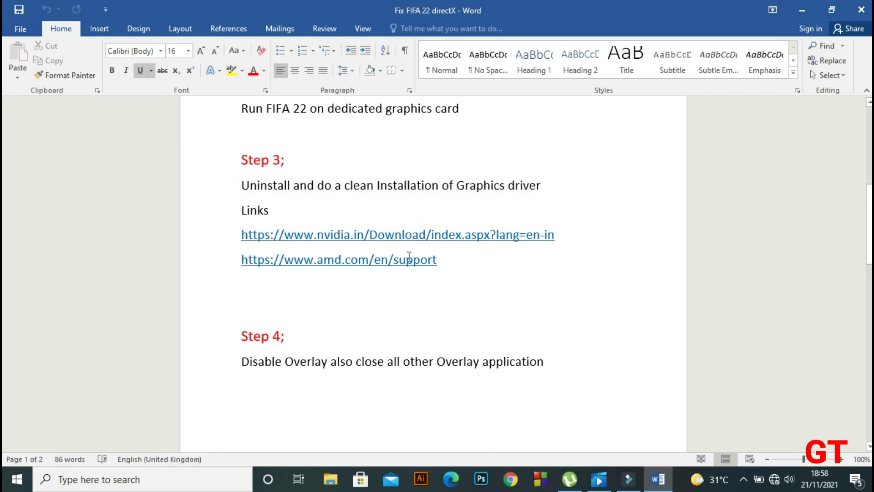
pyautogui.scroll(-1, 398, 283)
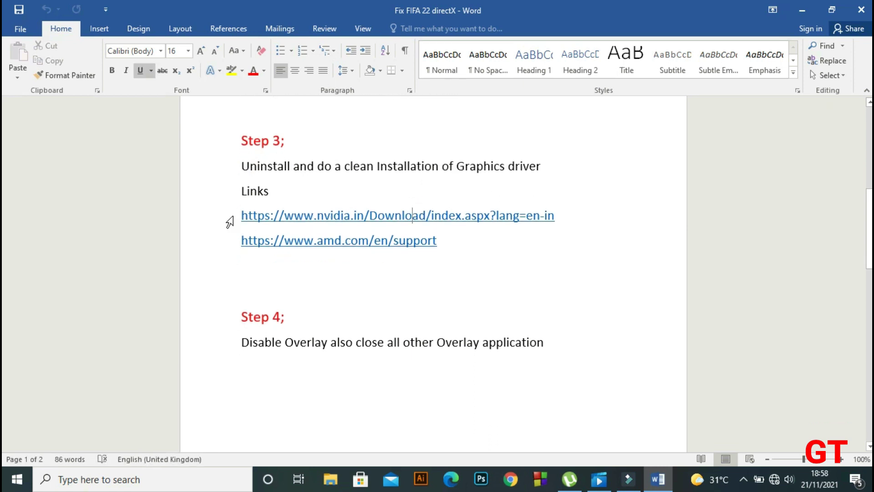
pyautogui.moveTo(239, 194); pyautogui.dragTo(365, 237)
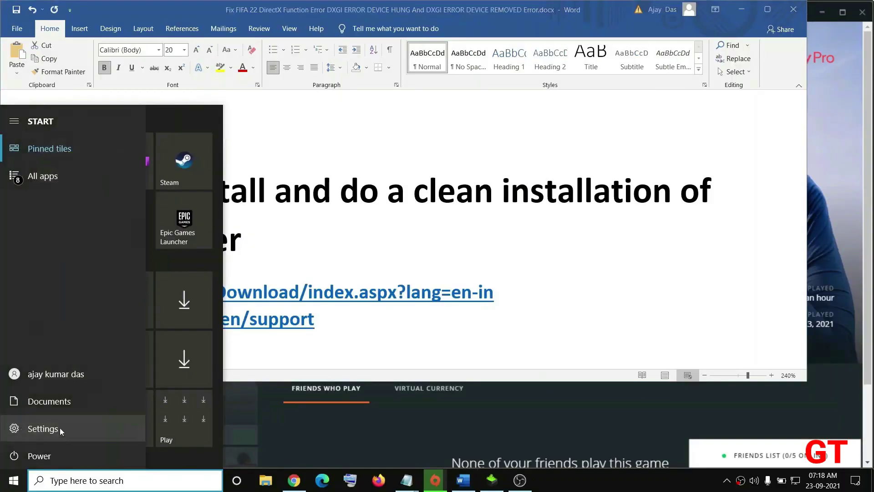
# Go to the Apps & features page in Windows Settings.
pyautogui.click(61, 431)
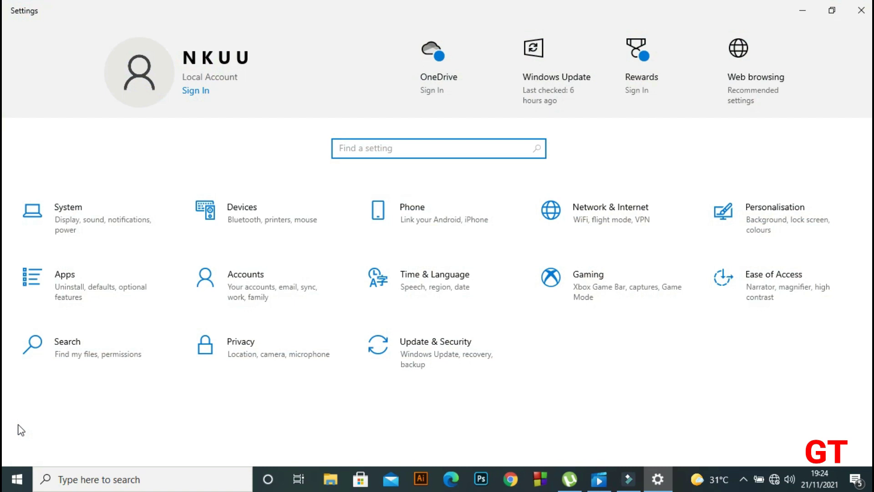
pyautogui.click(82, 283)
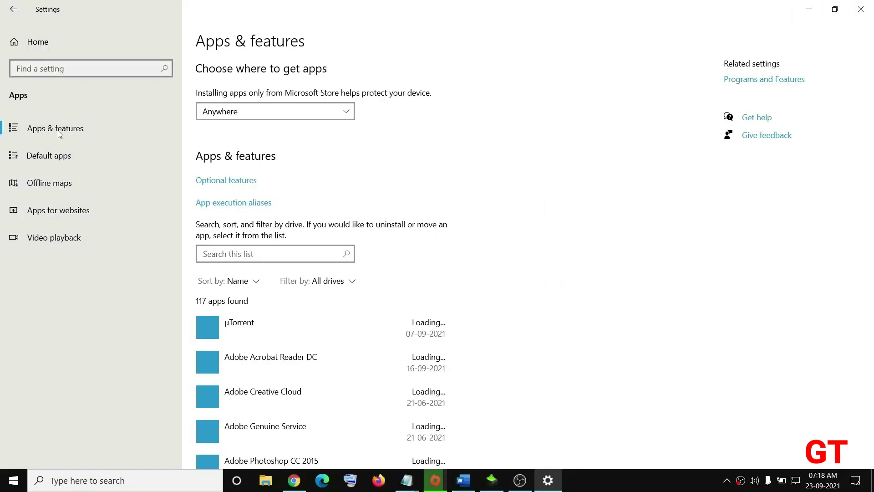
# Filter apps by 'nvi', expand NVIDIA Graphics Driver, and show the Start power options.
pyautogui.click(234, 251)
pyautogui.write('n')
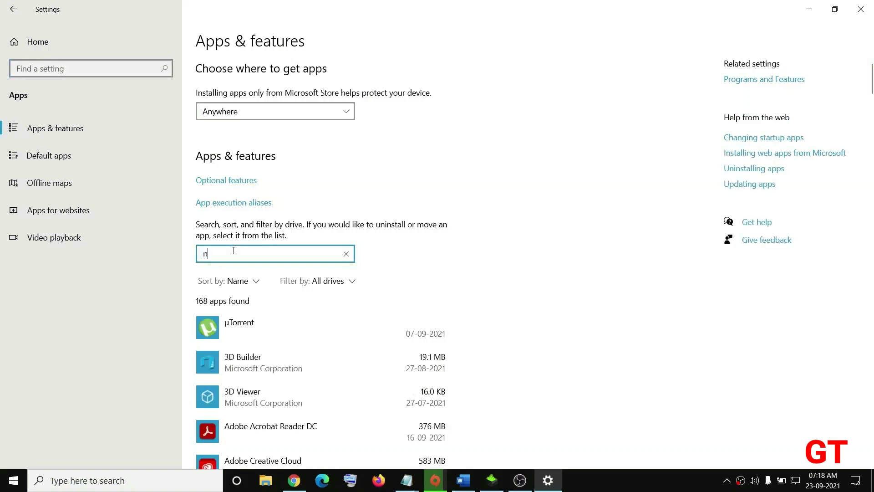
pyautogui.write('vi')
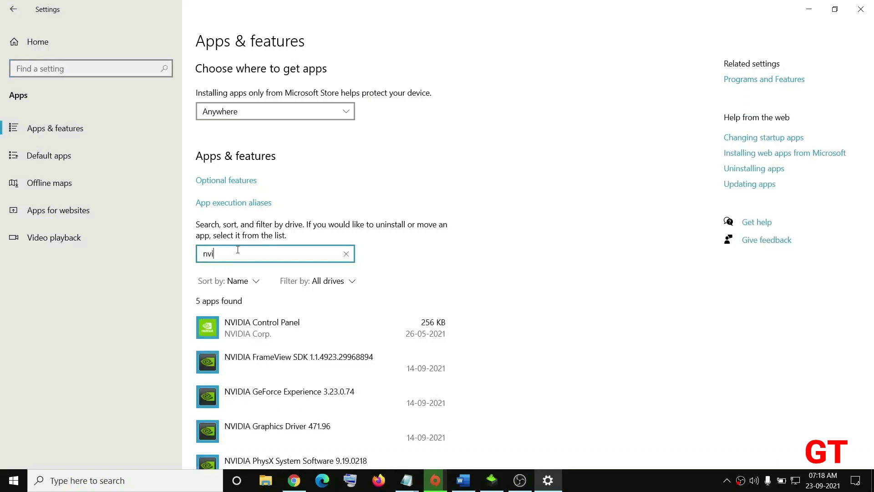
pyautogui.scroll(-2, 386, 299)
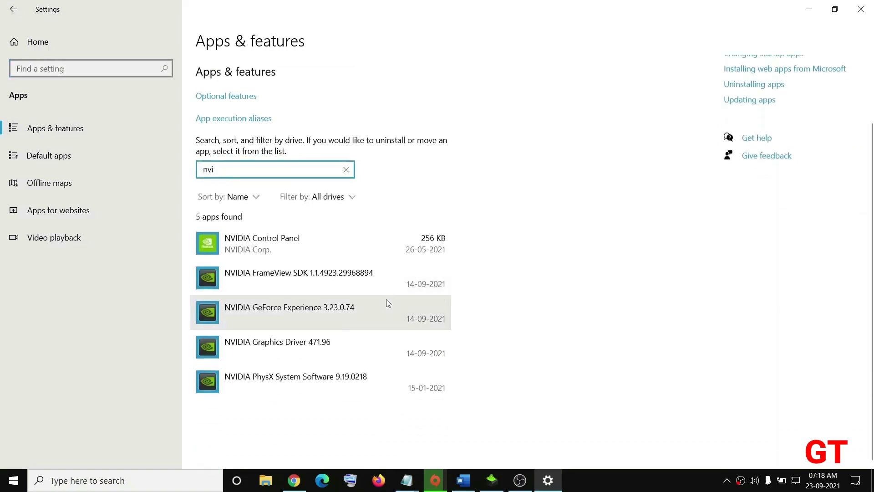
pyautogui.click(230, 349)
pyautogui.scroll(-1, 469, 342)
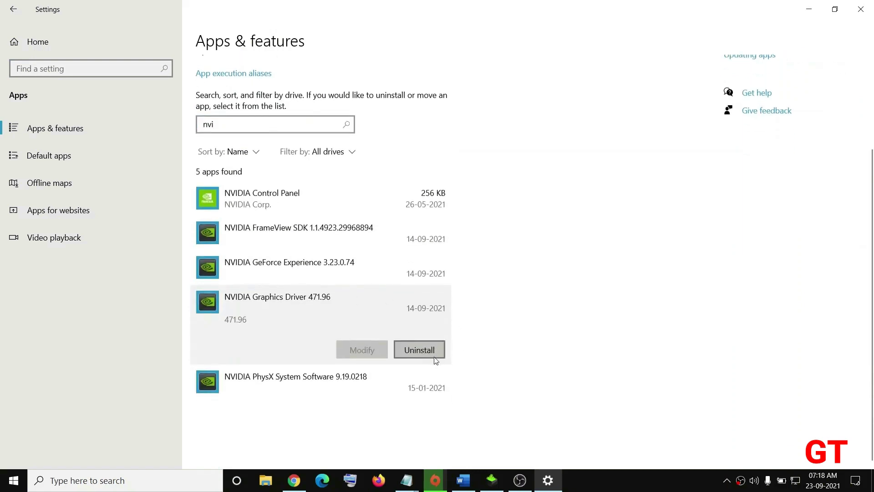
pyautogui.click(332, 382)
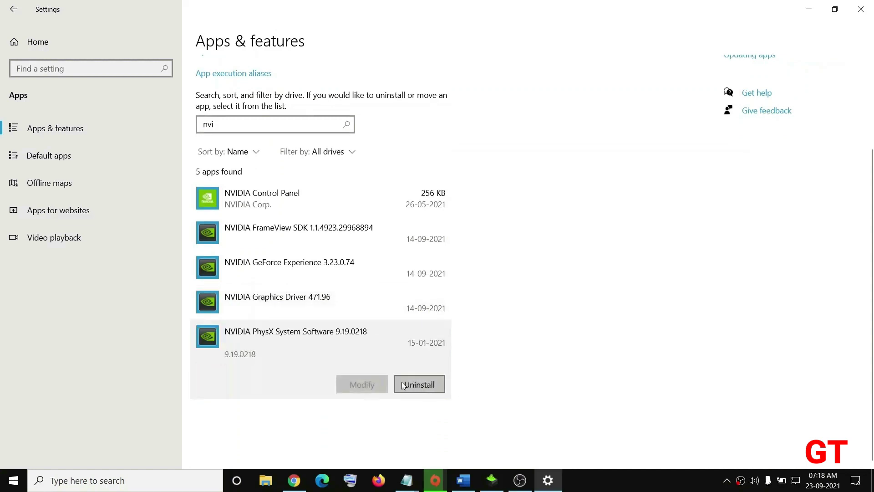
pyautogui.click(341, 302)
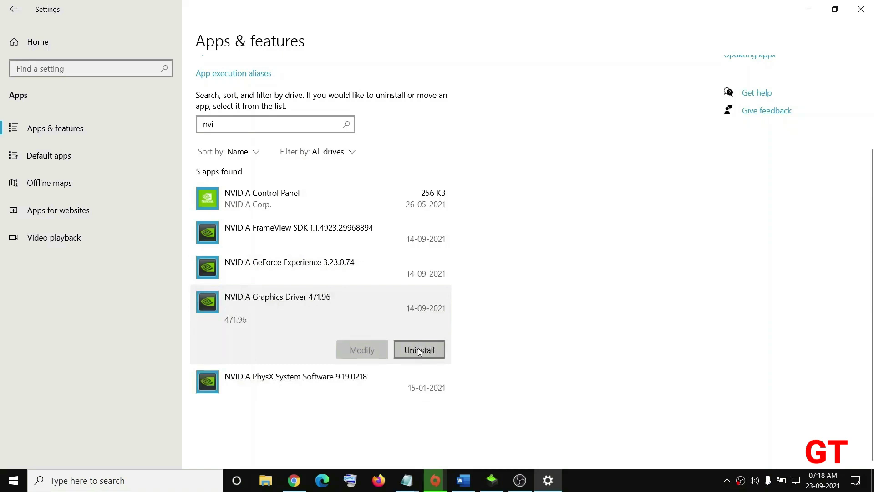
pyautogui.click(14, 481)
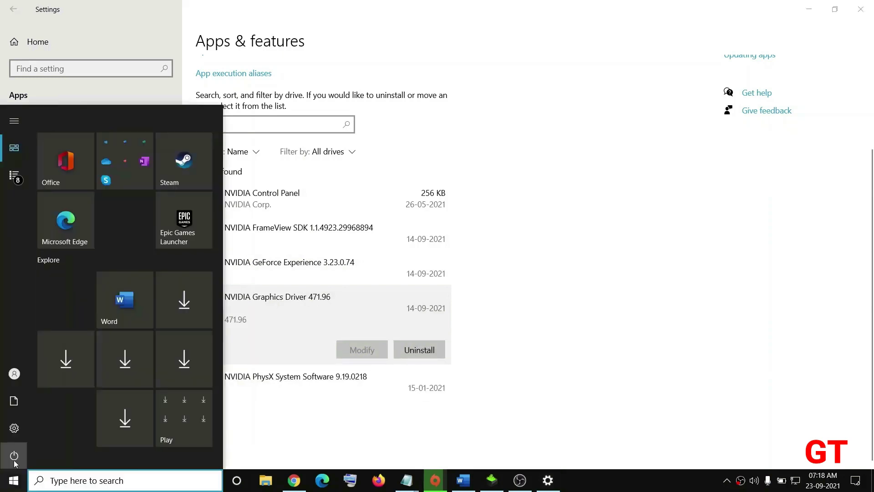
pyautogui.click(14, 455)
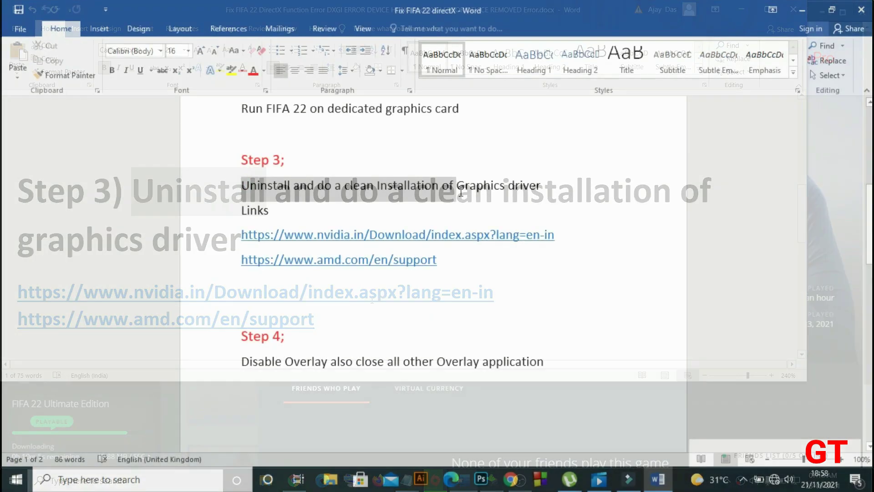
# Mark Step 3's uninstall line and follow its nvidia driver download link.
pyautogui.moveTo(239, 184); pyautogui.dragTo(539, 189)
pyautogui.click(414, 228)
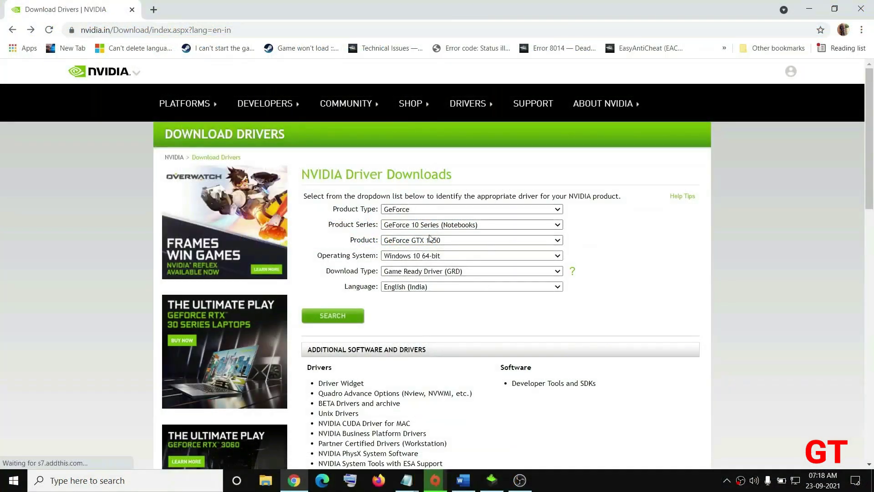
# Keep Windows 10 64-bit and proceed to download Game Ready Driver 472.12.
pyautogui.click(455, 255)
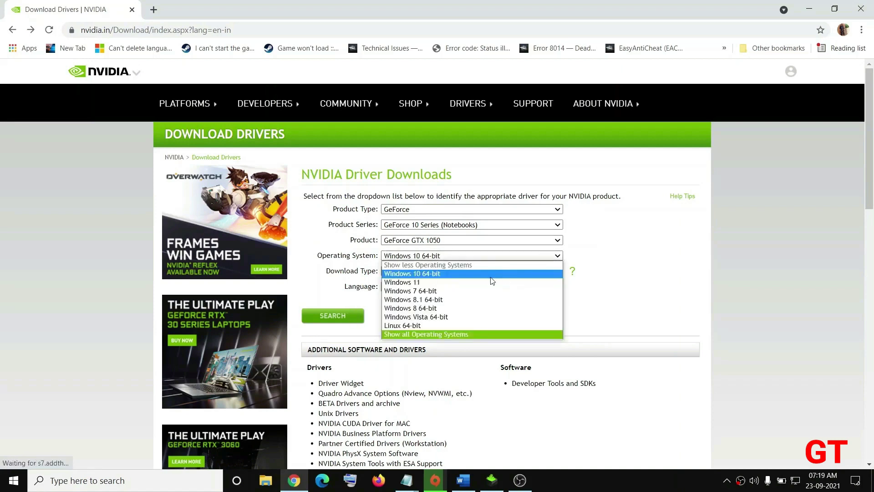
pyautogui.click(359, 254)
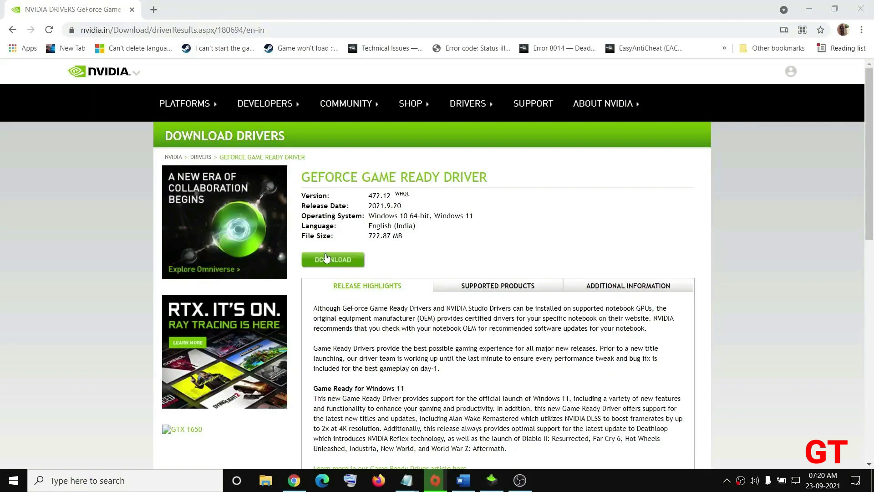
pyautogui.click(325, 257)
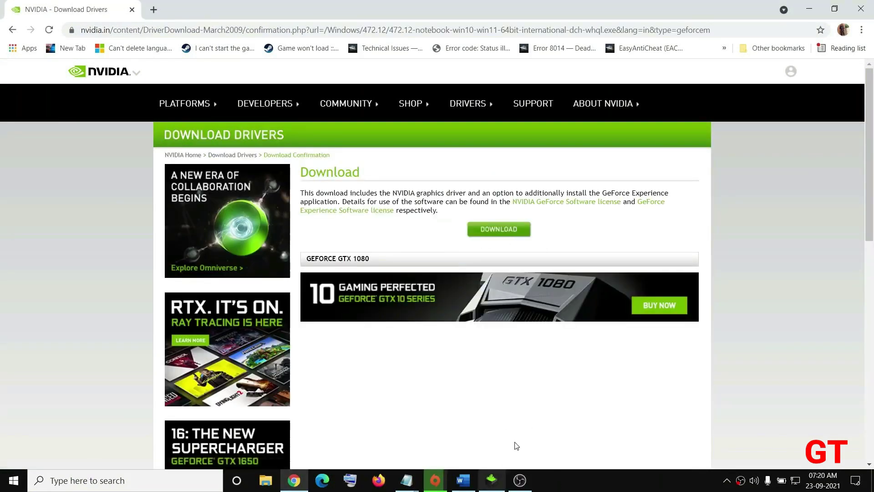
# Accept the NVIDIA license and choose the Custom (Advanced) installation.
pyautogui.click(492, 482)
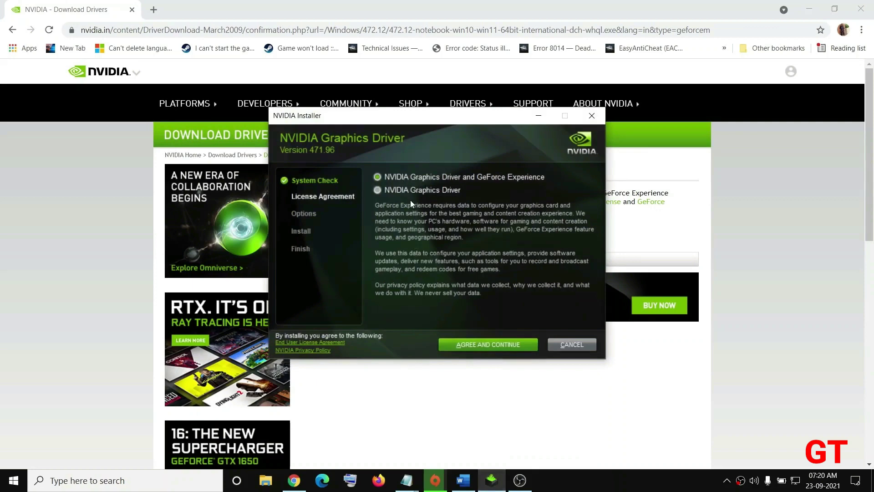
pyautogui.click(486, 345)
pyautogui.click(378, 243)
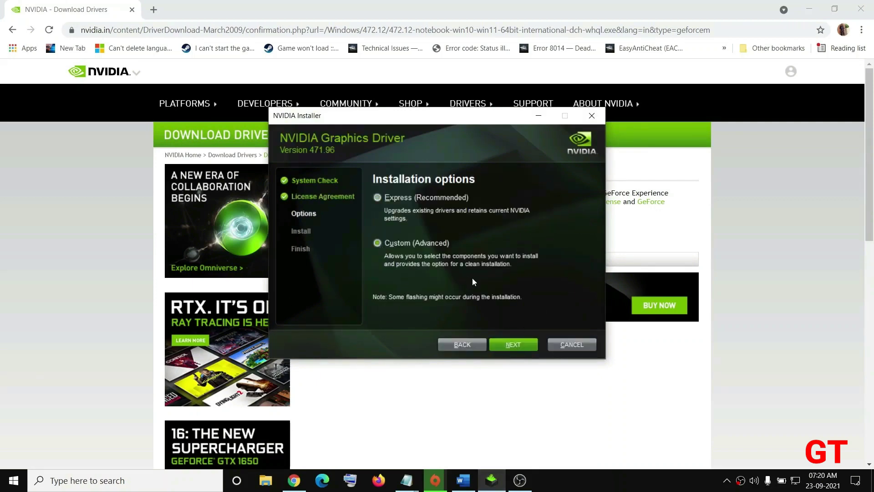
pyautogui.click(520, 345)
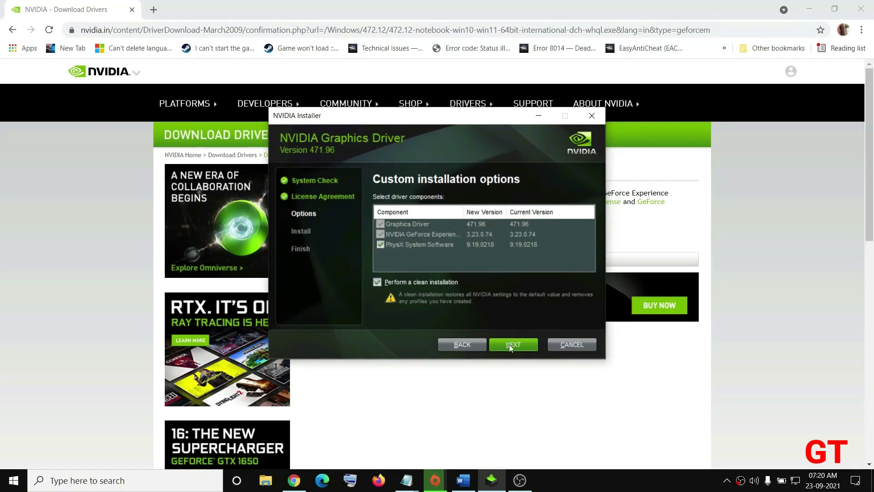
# Return to NVIDIA's download page and dismiss the Start power menu without restarting.
pyautogui.click(673, 394)
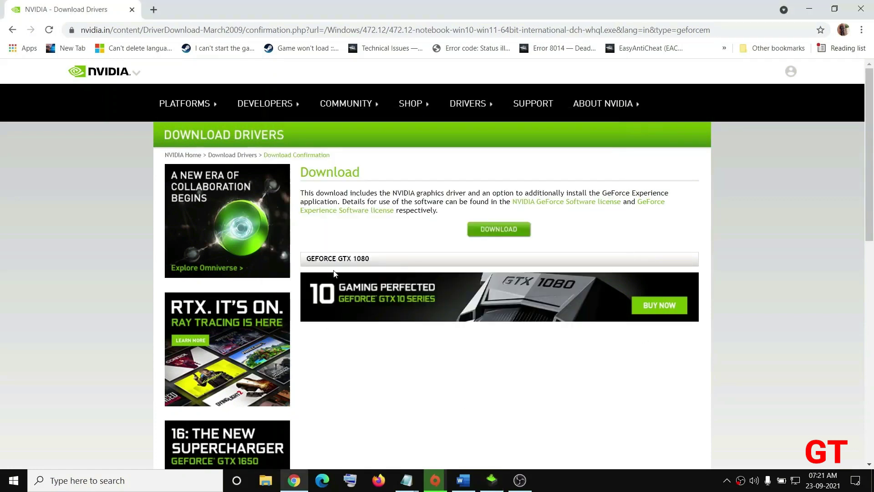
pyautogui.click(13, 480)
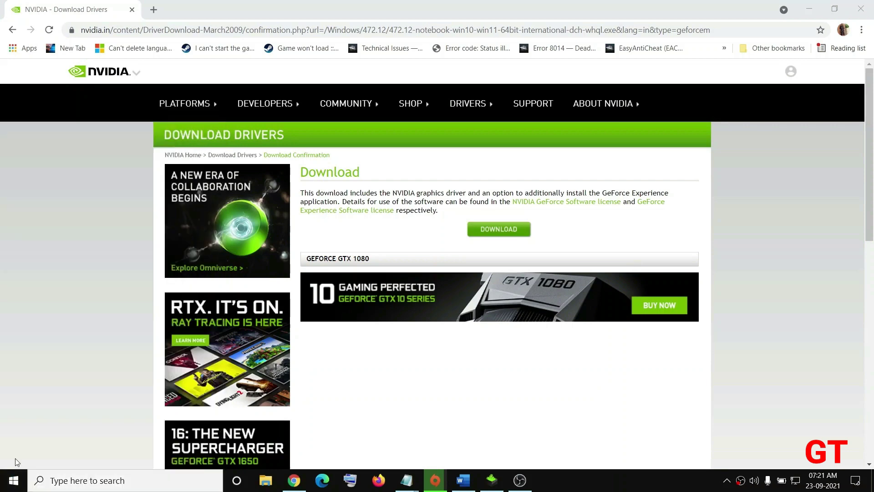
pyautogui.click(13, 480)
pyautogui.click(14, 455)
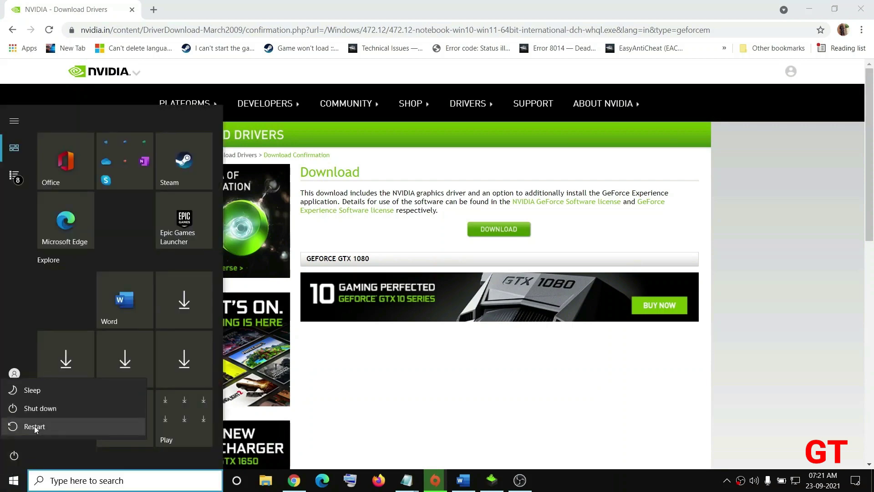
pyautogui.click(558, 404)
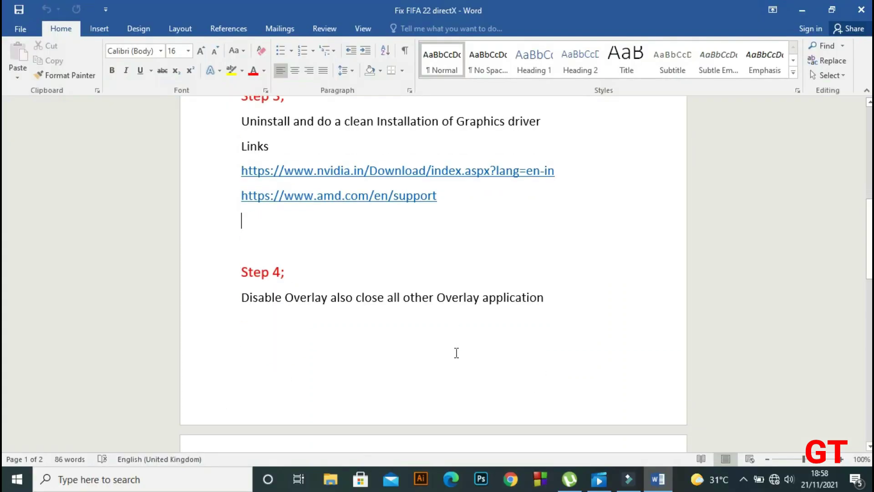
pyautogui.scroll(-3, 454, 353)
pyautogui.scroll(-2, 454, 352)
pyautogui.scroll(1, 456, 353)
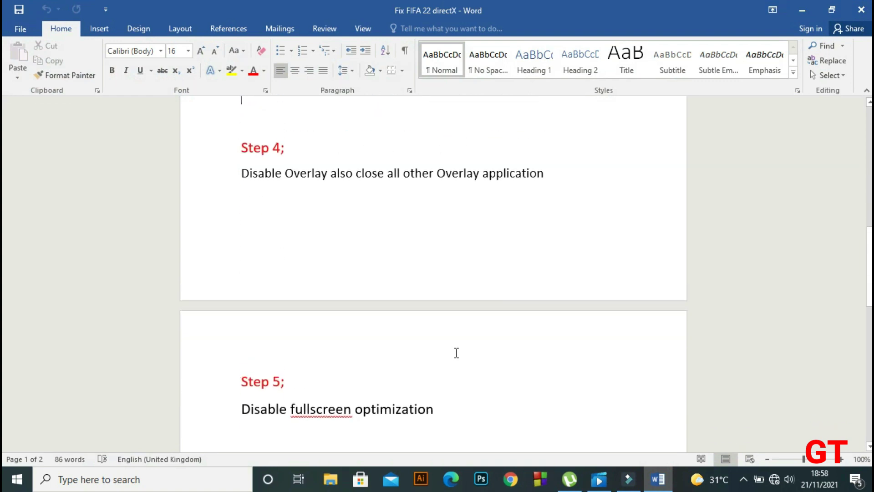
pyautogui.moveTo(242, 144)
pyautogui.mouseDown()
pyautogui.moveTo(382, 183)
pyautogui.moveTo(538, 180)
pyautogui.mouseUp()
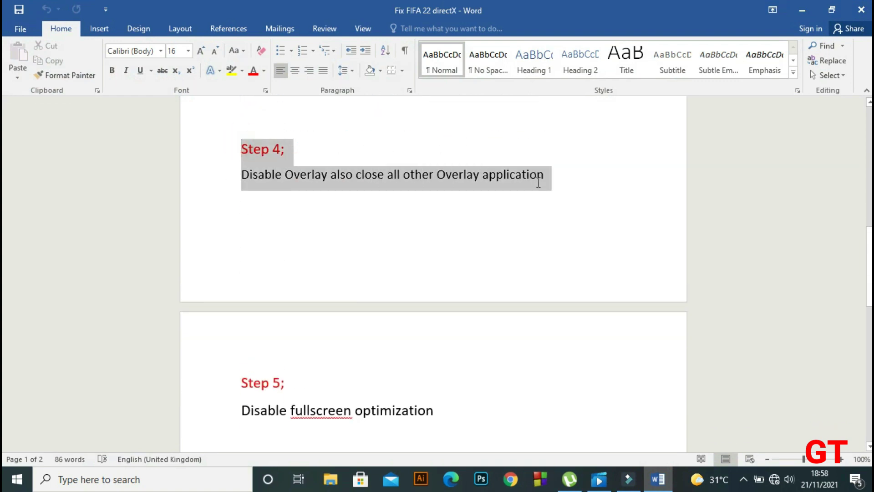
pyautogui.click(476, 196)
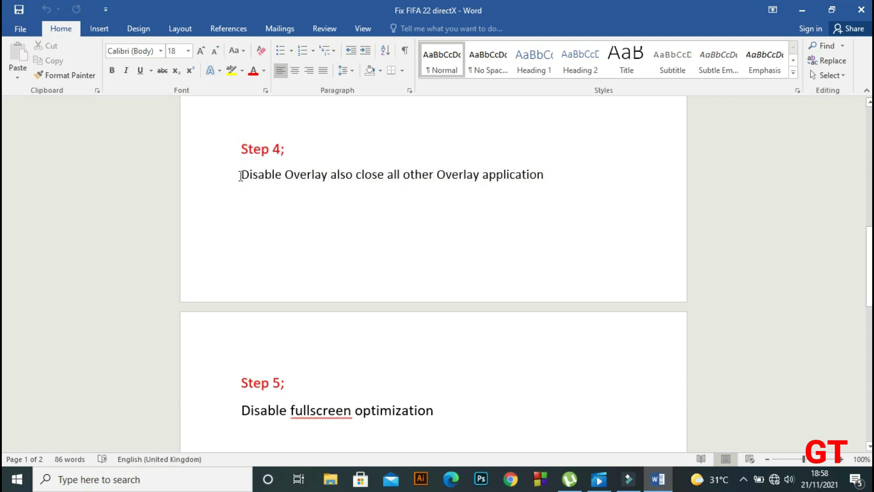
pyautogui.moveTo(240, 175); pyautogui.dragTo(436, 180)
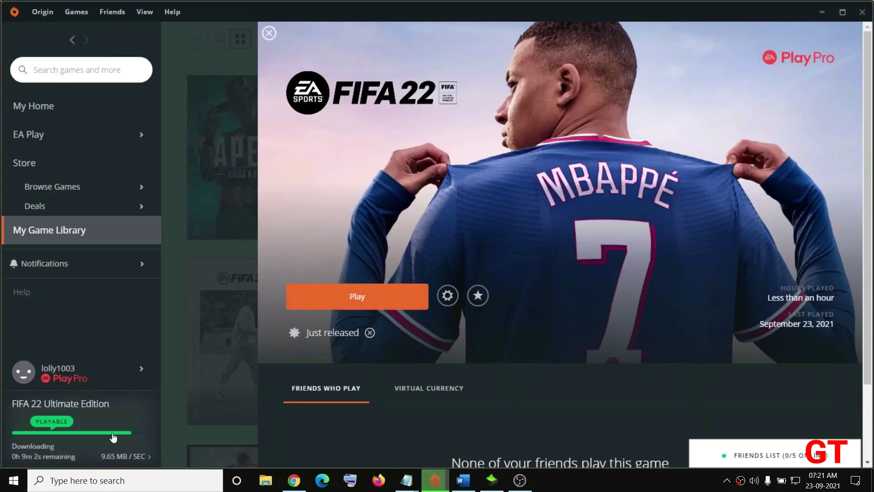
# Untick Enable Origin In Game in FIFA 22's Game Properties and save the change.
pyautogui.click(64, 232)
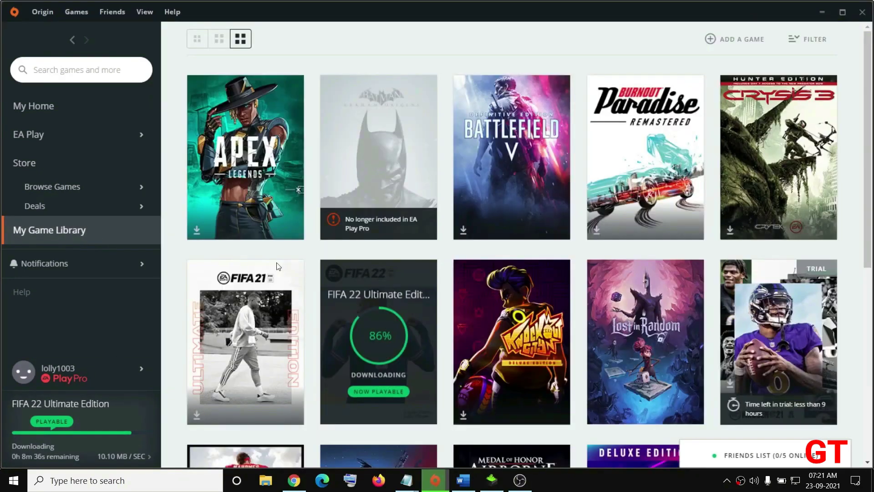
pyautogui.click(451, 285)
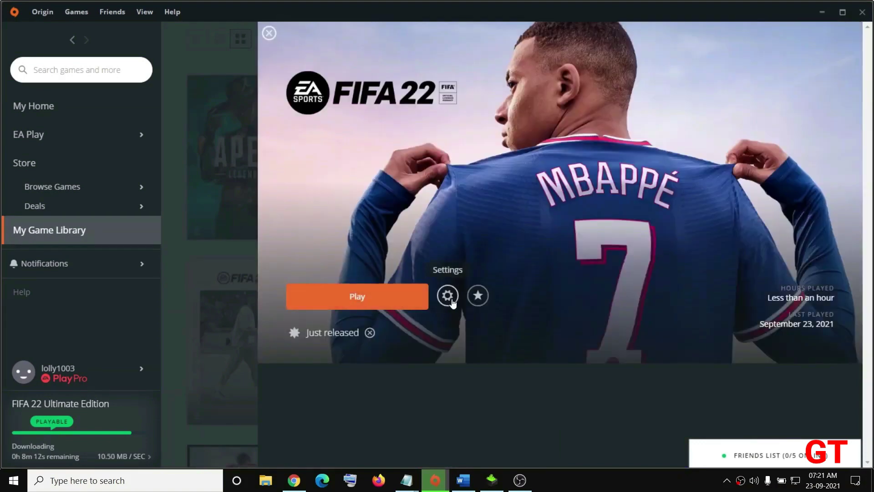
pyautogui.click(448, 297)
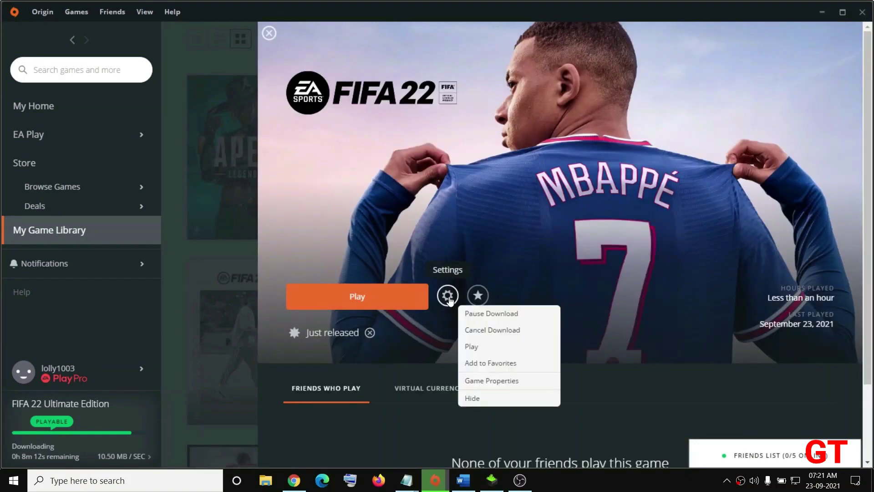
pyautogui.click(491, 382)
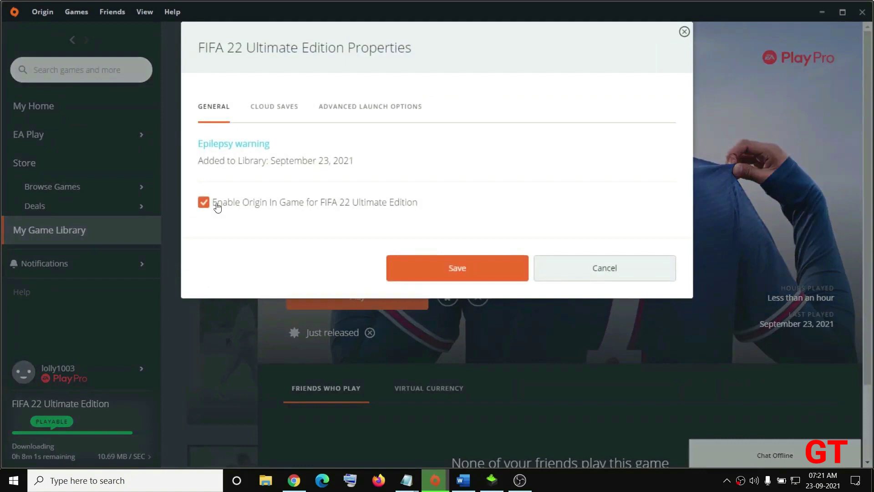
pyautogui.click(204, 203)
pyautogui.click(473, 269)
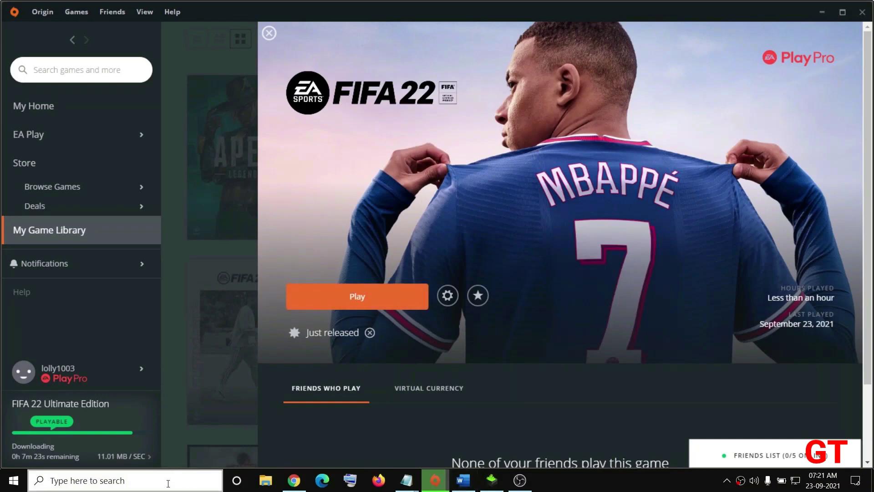
# Search Windows for GeForce Experience ('ge'), then for Discord ('disc').
pyautogui.click(168, 483)
pyautogui.write('ge')
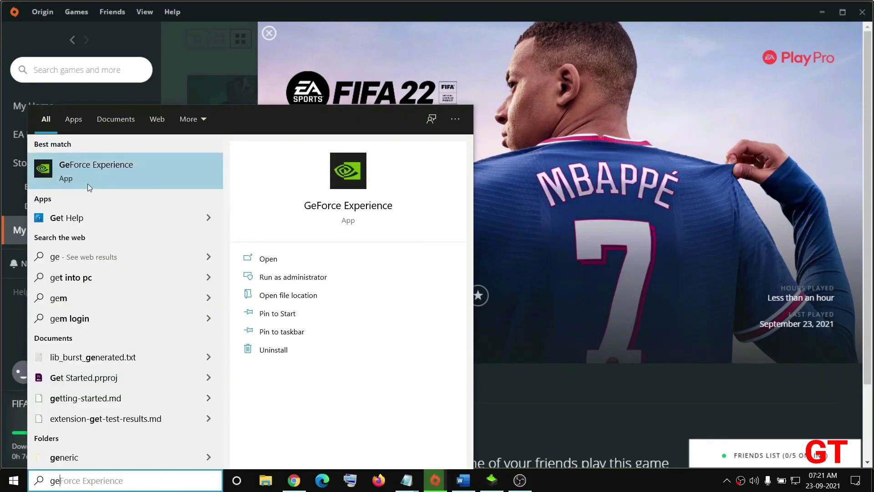
pyautogui.click(91, 480)
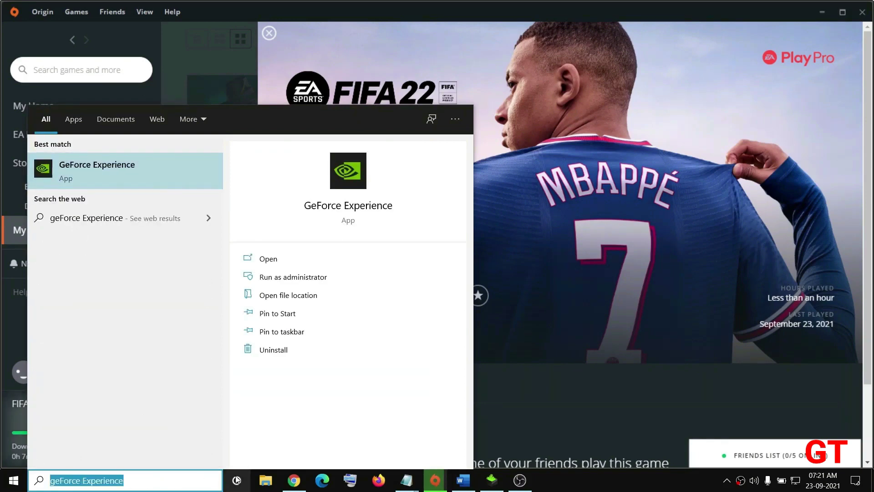
pyautogui.write('disc')
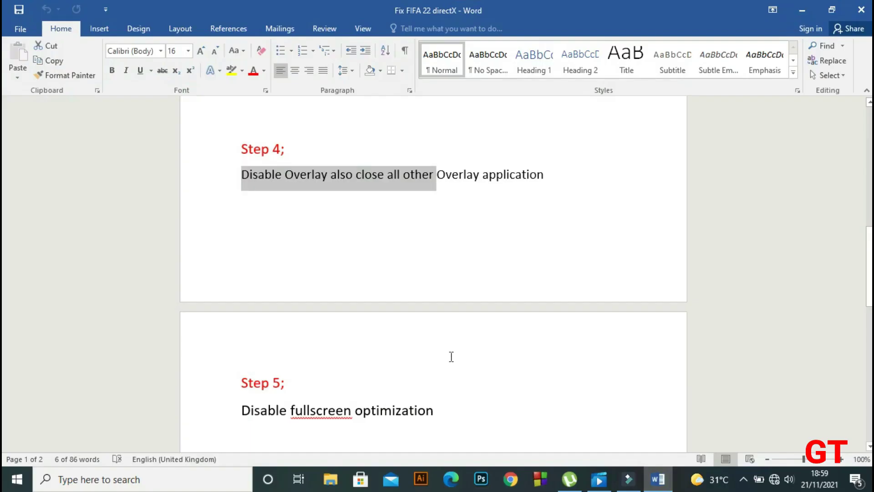
# Split 'fullscreen' into 'full screen' in the Step 5 instruction.
pyautogui.scroll(-2, 451, 356)
pyautogui.scroll(-3, 451, 356)
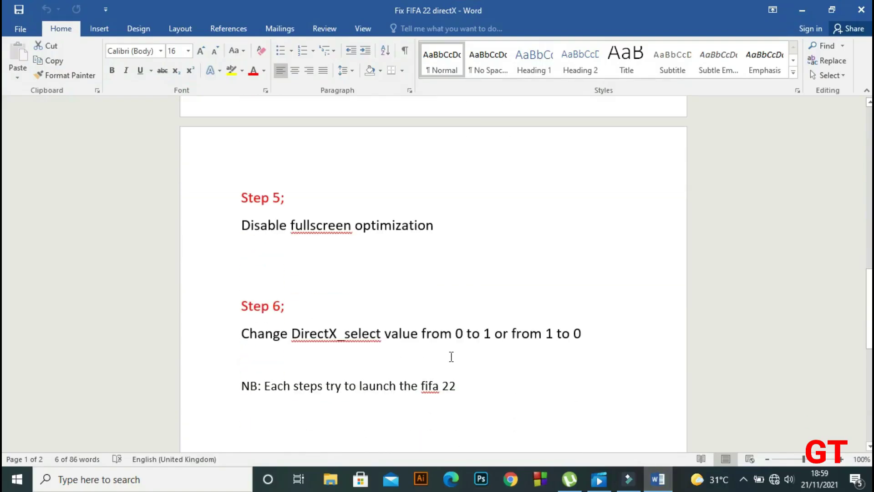
pyautogui.moveTo(242, 194); pyautogui.dragTo(413, 220)
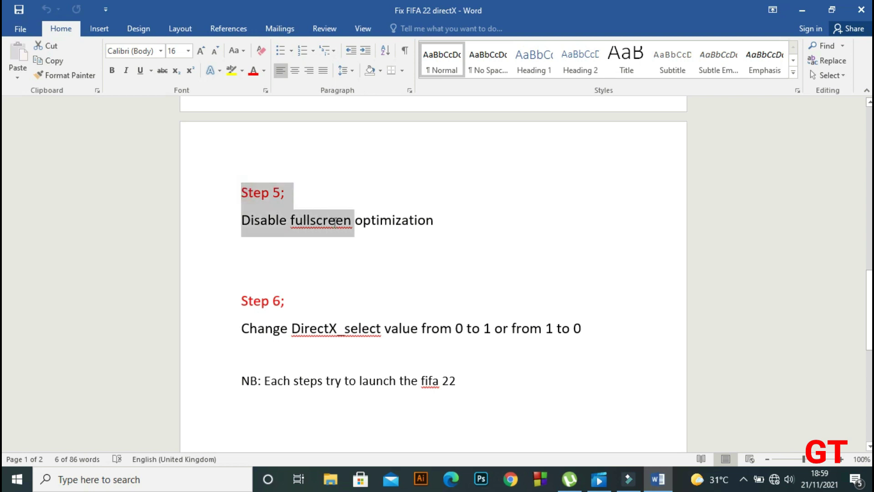
pyautogui.click(401, 221)
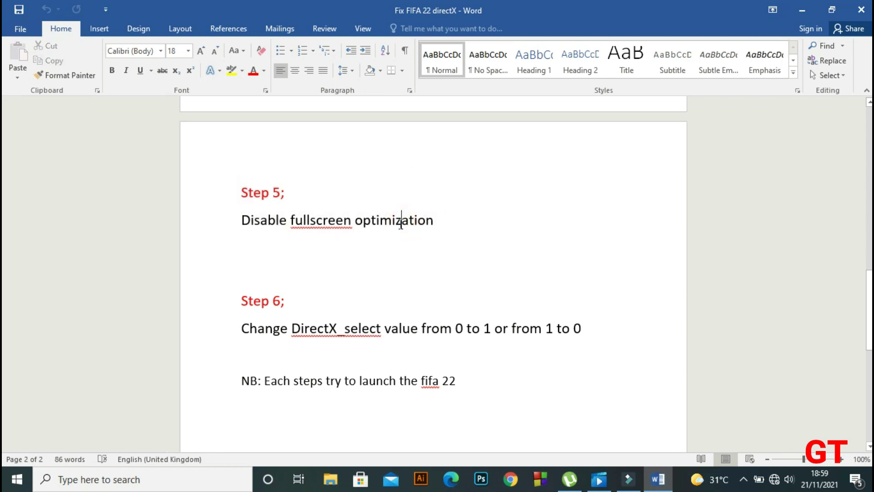
pyautogui.doubleClick(310, 218)
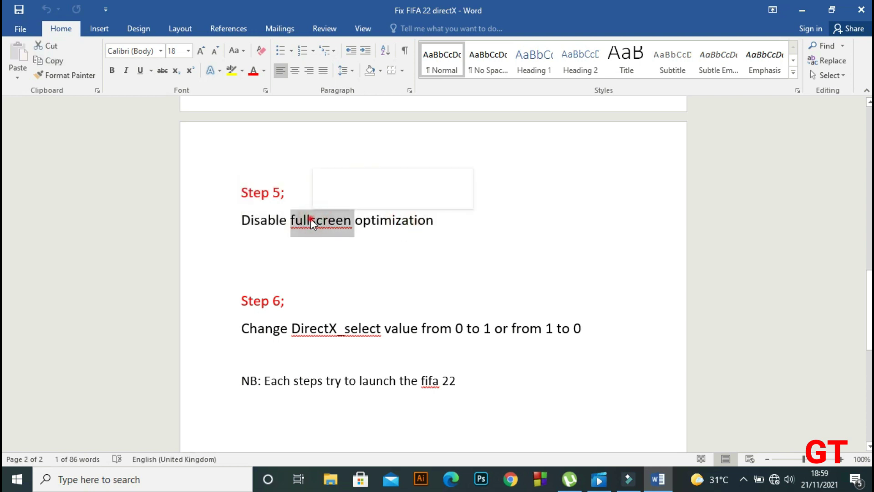
pyautogui.click(311, 219)
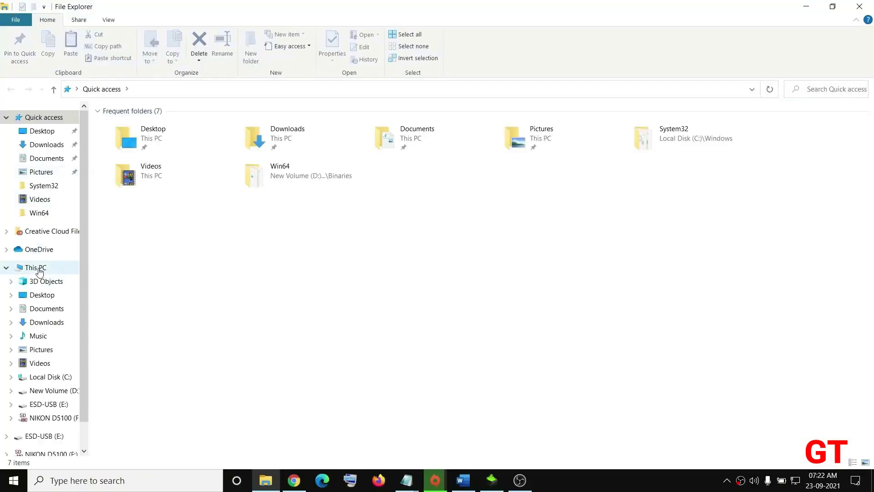
# Browse to D:\Games\FIFA 22 and select FIFA22.exe.
pyautogui.click(39, 267)
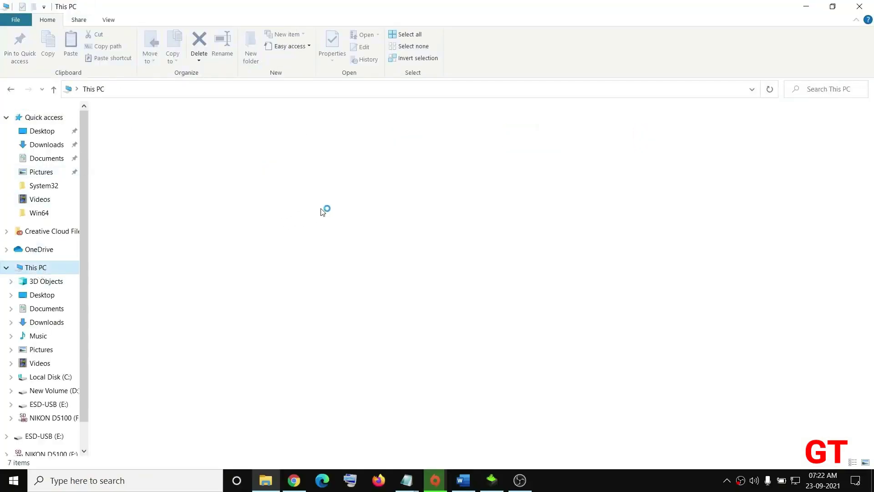
pyautogui.doubleClick(295, 222)
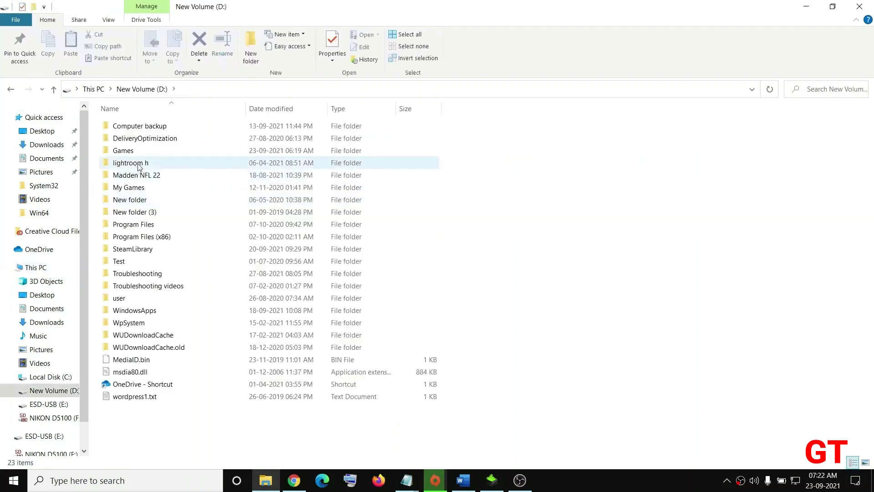
pyautogui.click(127, 152)
pyautogui.doubleClick(129, 151)
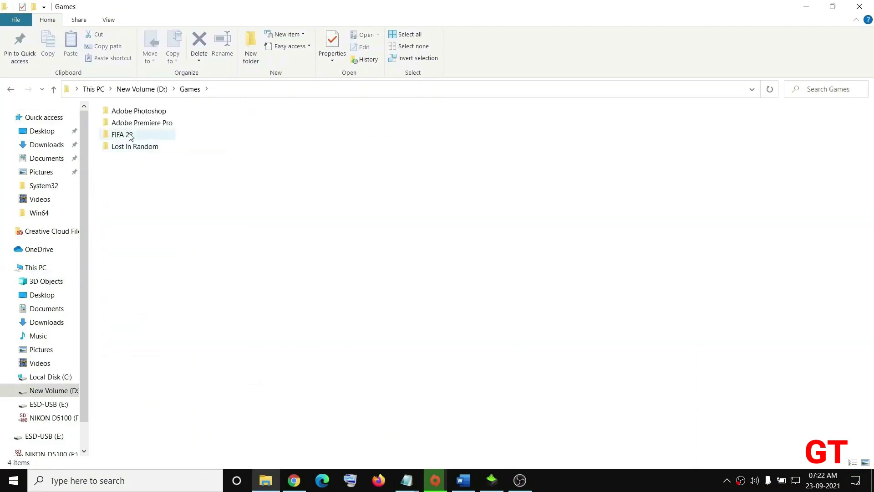
pyautogui.doubleClick(132, 150)
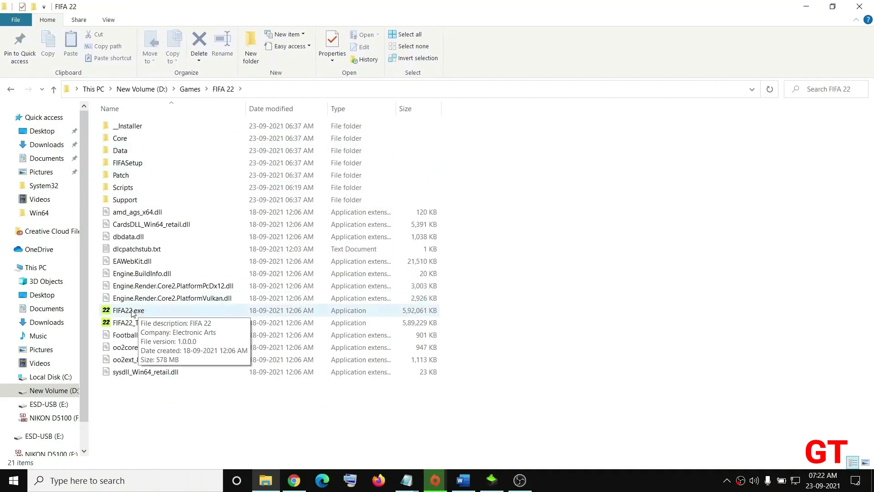
pyautogui.click(130, 314)
pyautogui.doubleClick(128, 312)
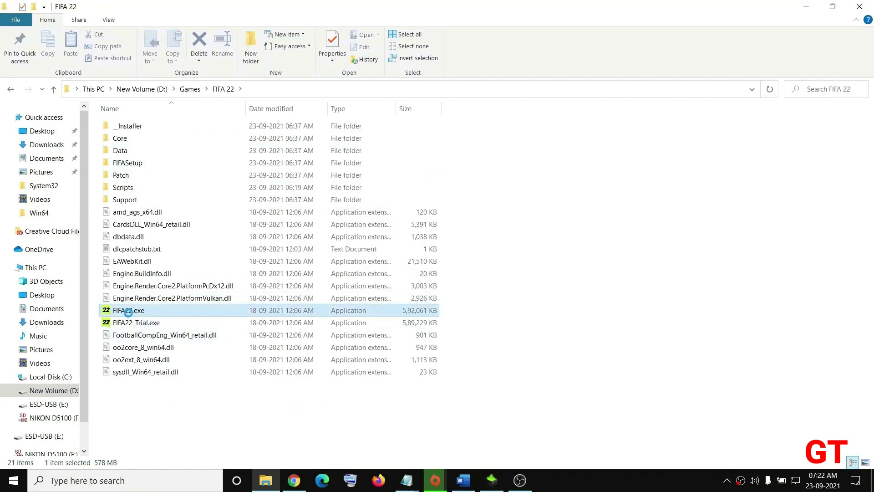
# Tick Disable fullscreen optimizations in FIFA22.exe's Compatibility properties and apply.
pyautogui.rightClick(128, 312)
pyautogui.click(70, 302)
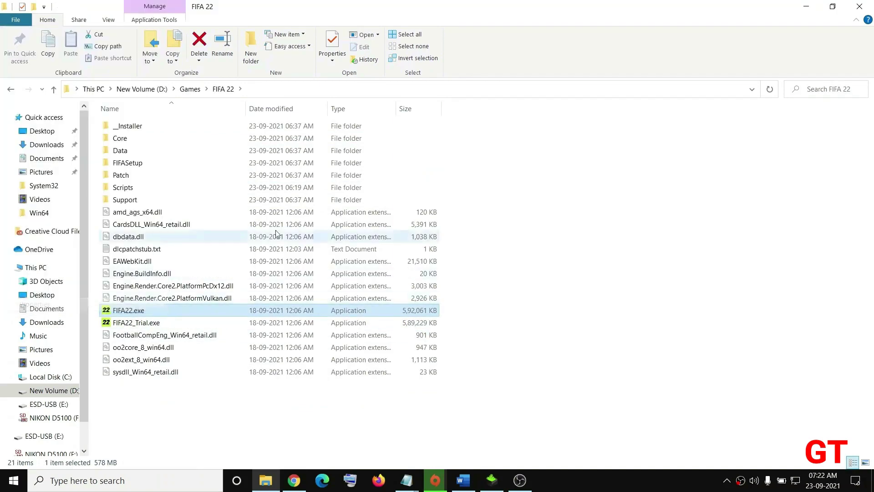
pyautogui.click(241, 197)
pyautogui.moveTo(263, 169); pyautogui.dragTo(315, 100)
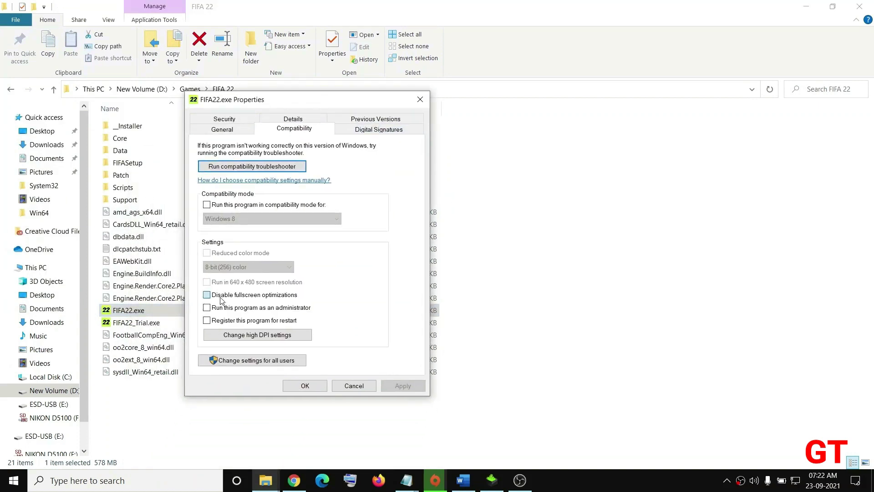
pyautogui.click(221, 299)
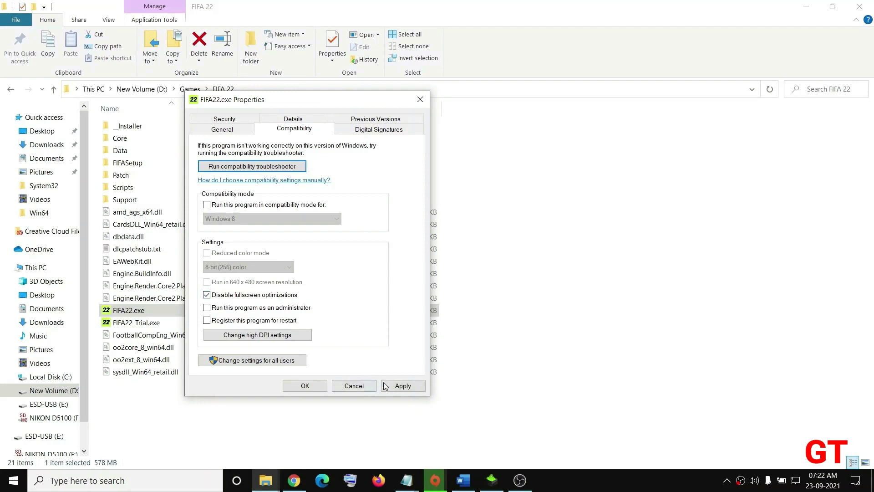
pyautogui.click(397, 387)
pyautogui.click(305, 386)
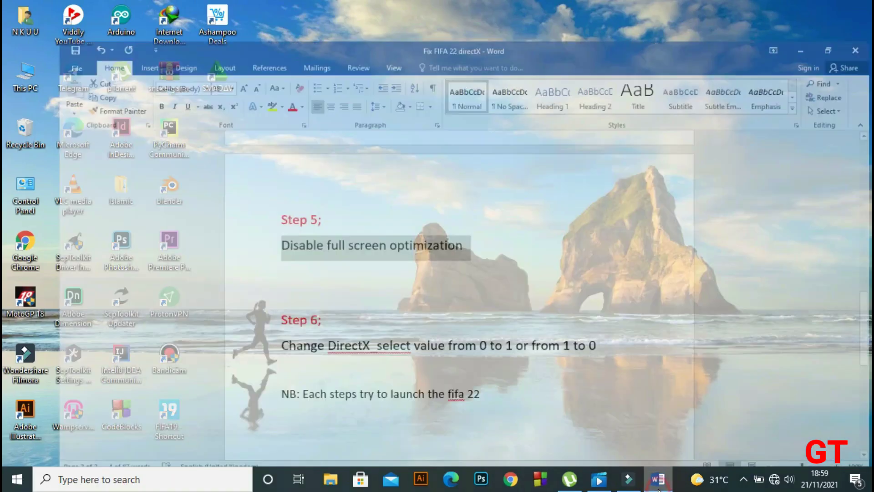
pyautogui.scroll(-3, 387, 388)
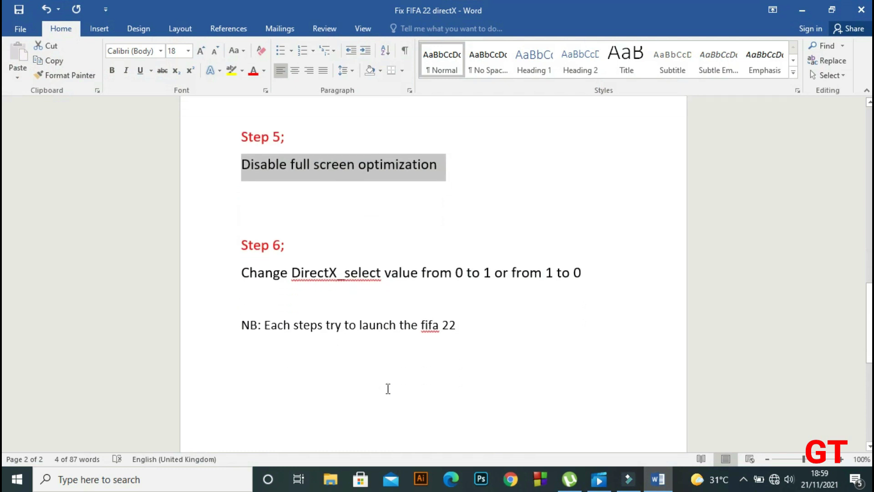
pyautogui.moveTo(240, 240); pyautogui.dragTo(291, 246)
pyautogui.click(311, 240)
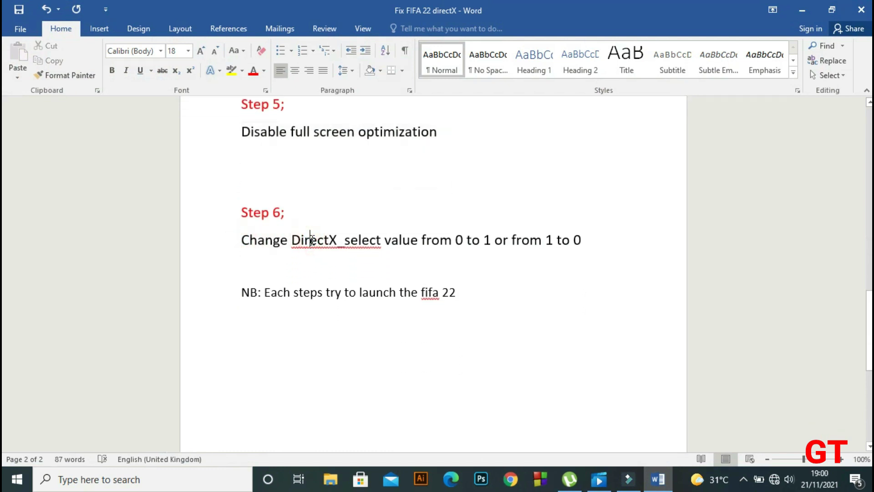
pyautogui.click(241, 239)
pyautogui.moveTo(240, 240); pyautogui.dragTo(592, 253)
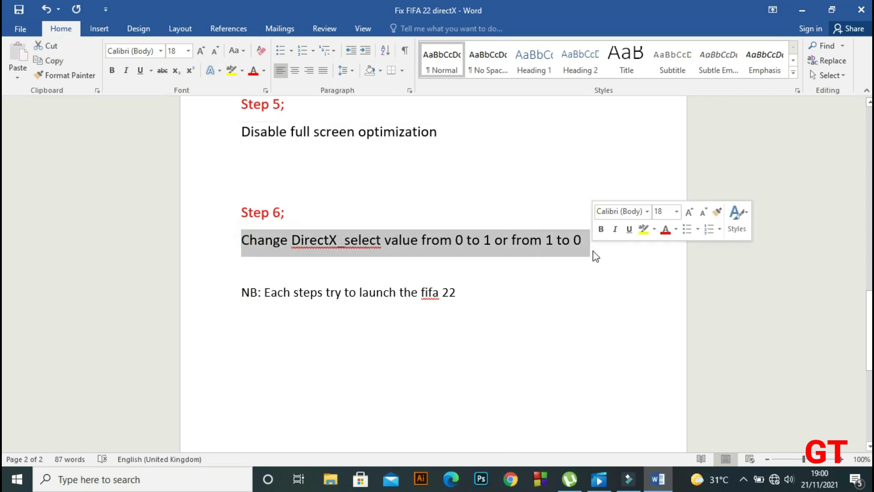
pyautogui.click(426, 255)
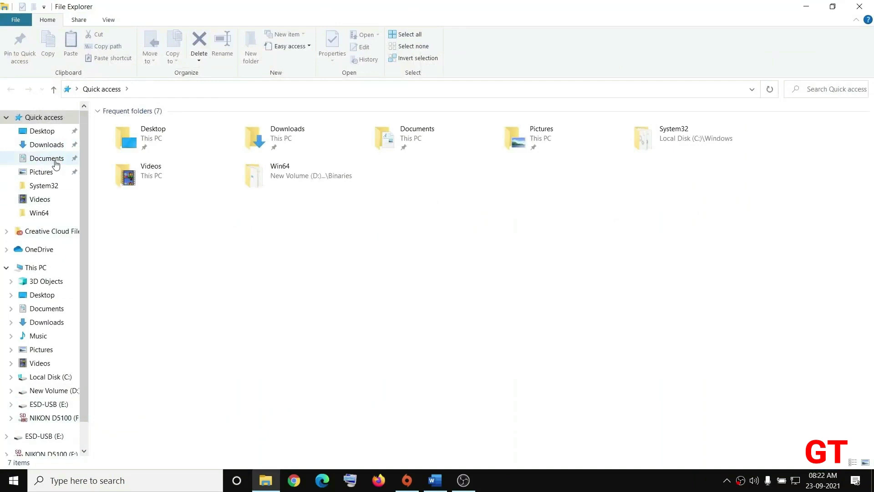
# Open Documents\FIFA 22\fifasetup.ini with Notepad.
pyautogui.click(52, 158)
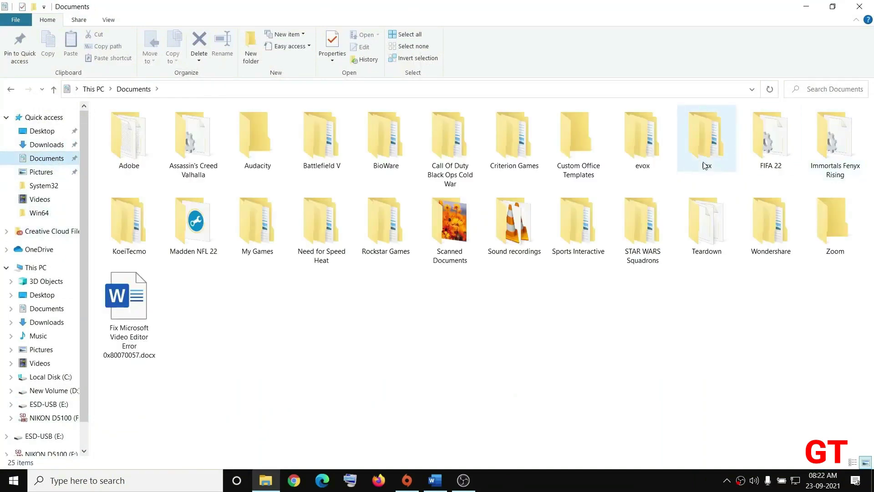
pyautogui.doubleClick(771, 137)
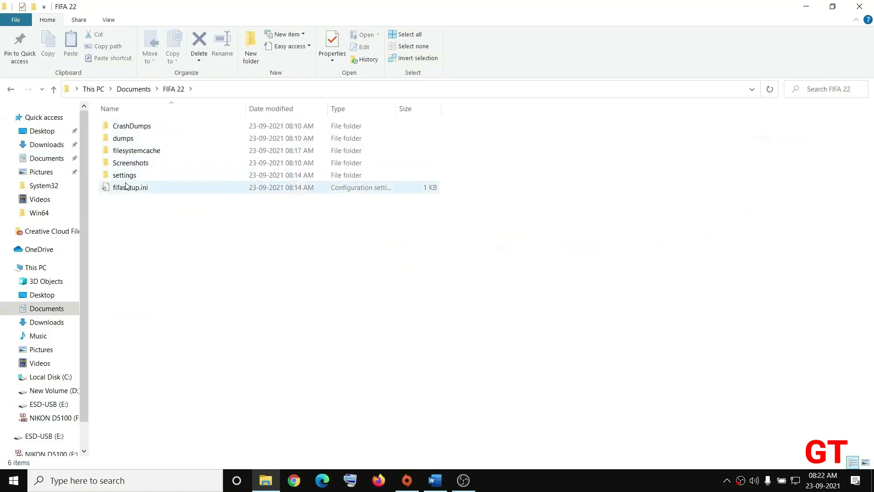
pyautogui.click(127, 189)
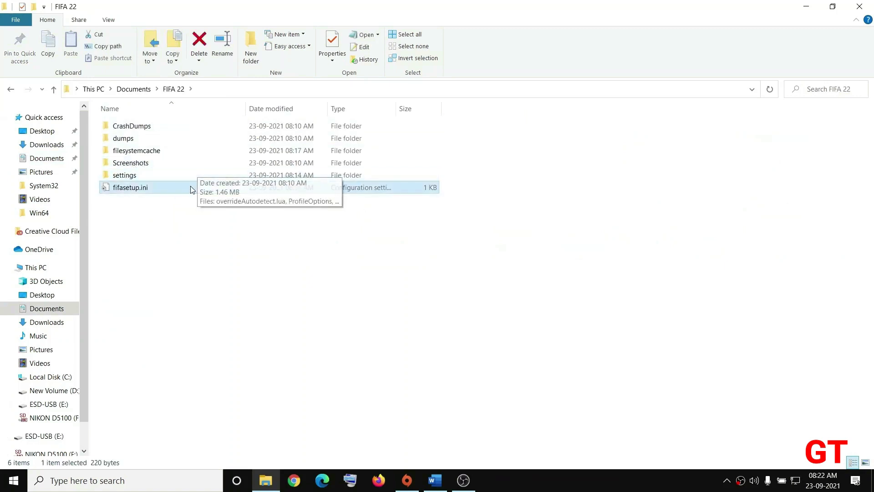
pyautogui.rightClick(191, 190)
pyautogui.moveTo(102, 274)
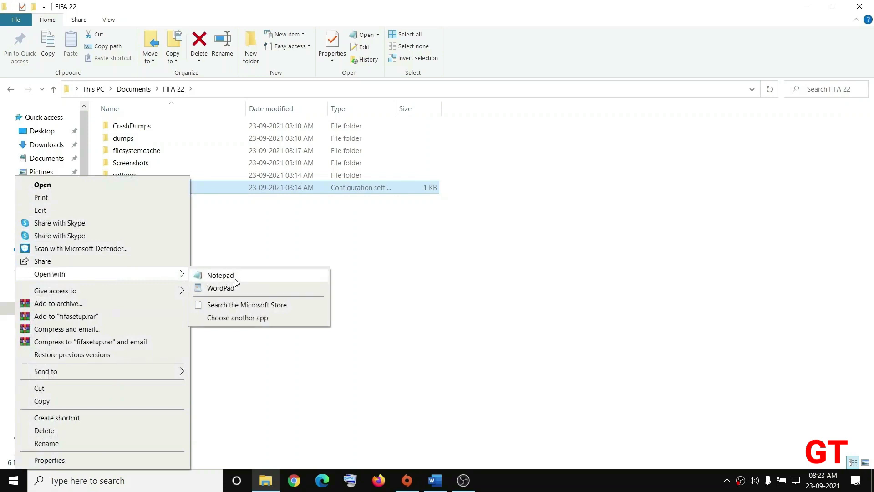
pyautogui.click(236, 275)
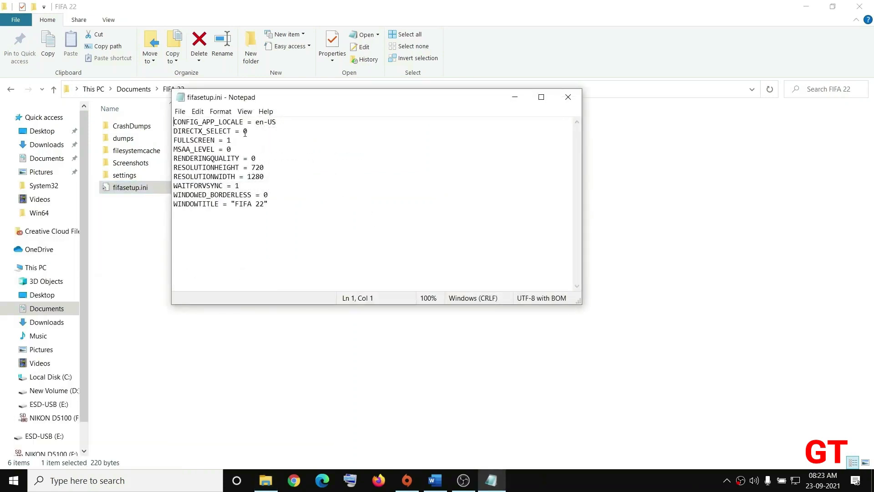
# Change DIRECTX_SELECT from 0 to 1 in fifasetup.ini and save the file.
pyautogui.moveTo(250, 130); pyautogui.dragTo(182, 135)
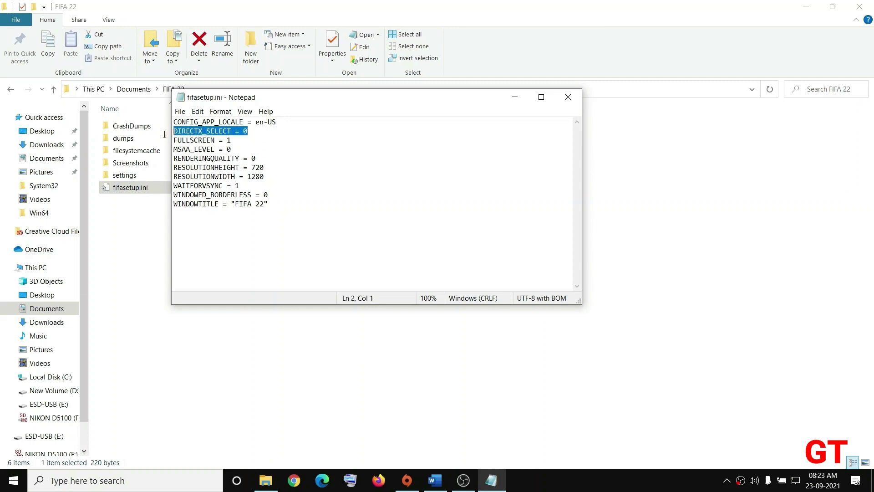
pyautogui.click(250, 127)
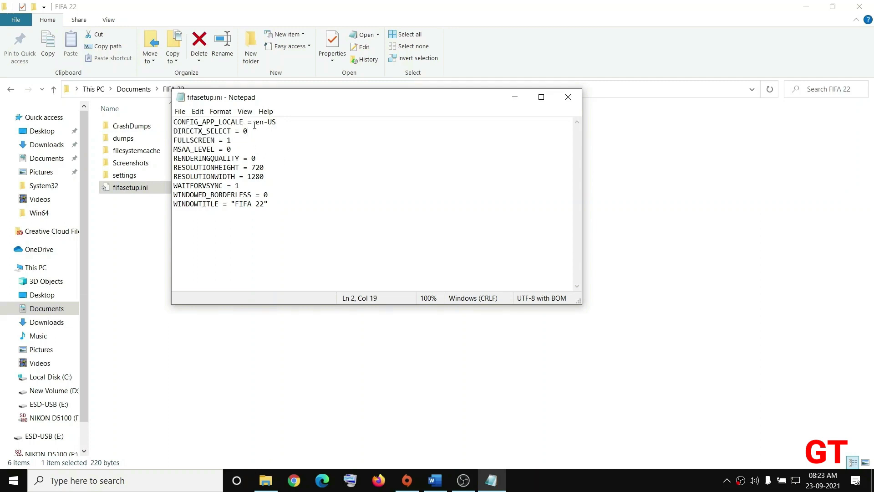
pyautogui.press('BackSpace')
pyautogui.write('1')
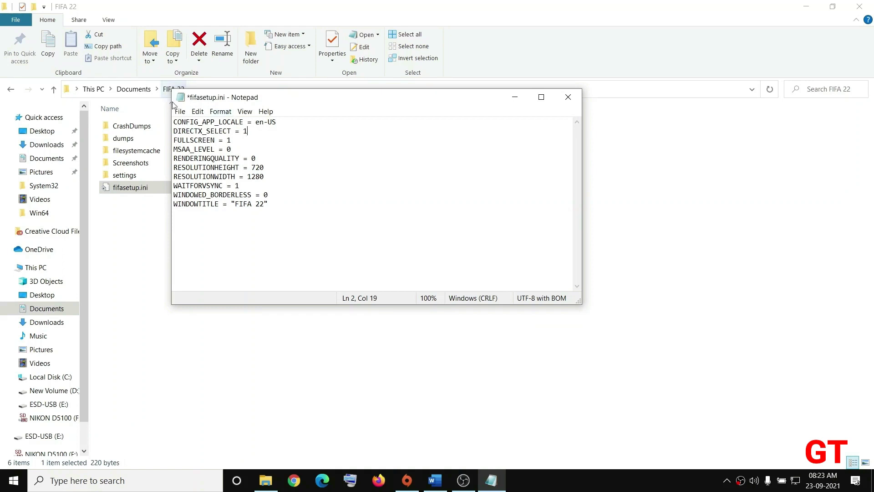
pyautogui.click(180, 111)
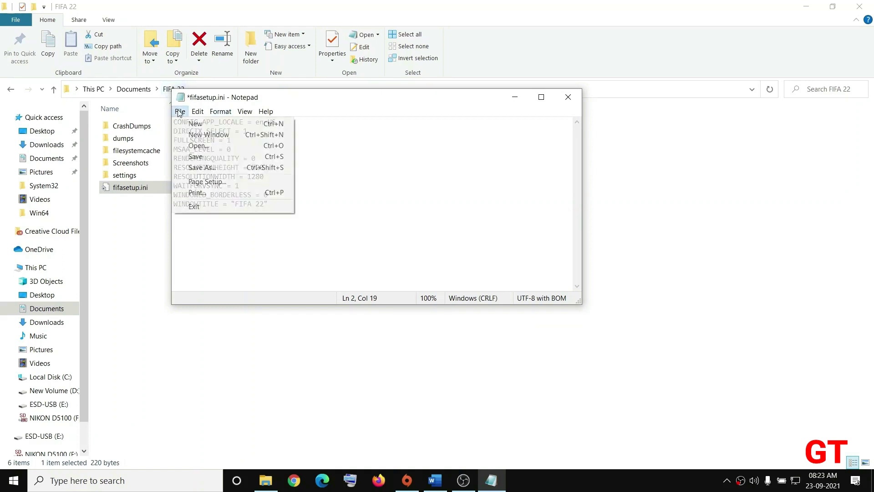
pyautogui.click(202, 156)
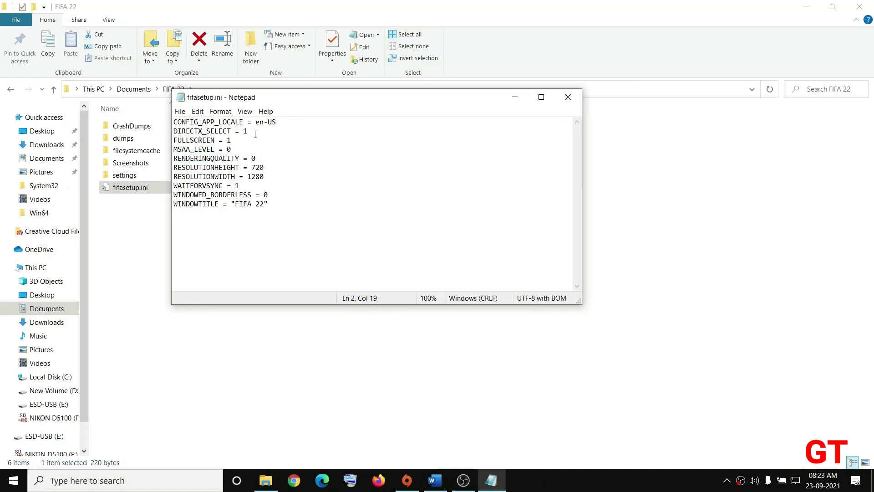
pyautogui.press('BackSpace')
pyautogui.click(179, 111)
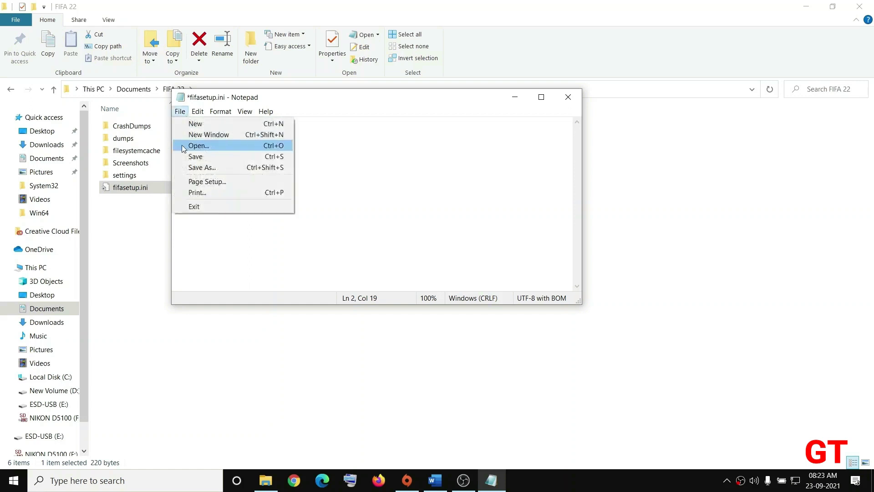
pyautogui.click(200, 155)
# Close Notepad and bring Origin's FIFA 22 page back into view.
pyautogui.click(568, 96)
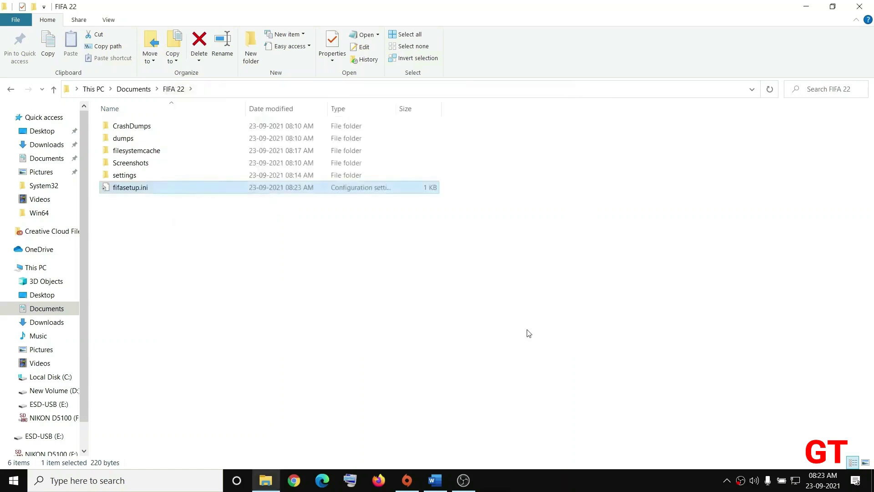
pyautogui.click(418, 478)
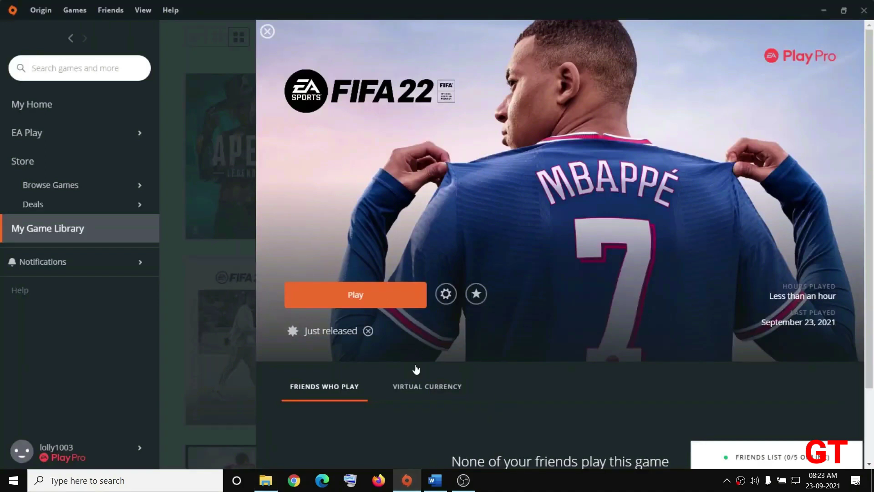